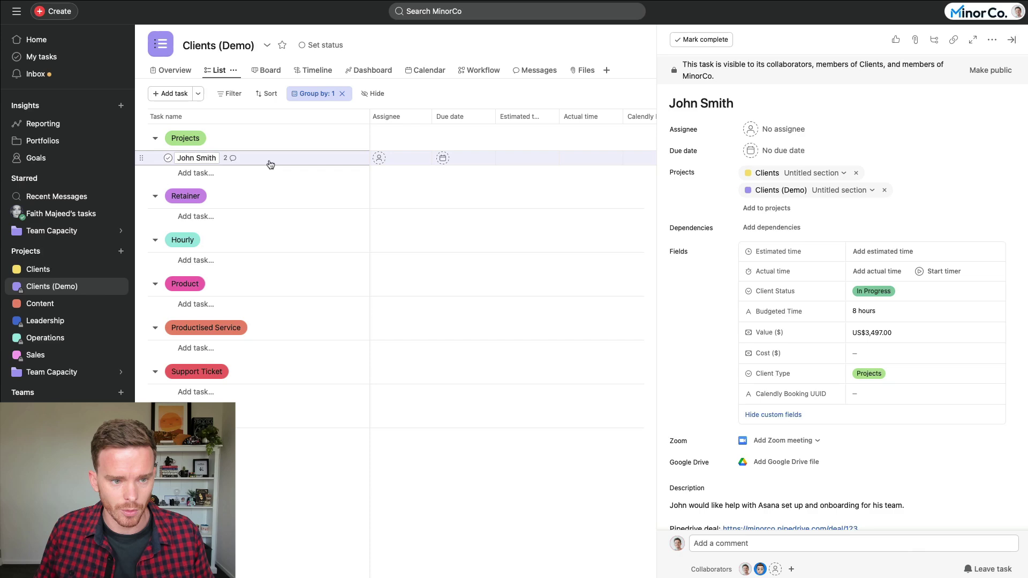
Step: Inspect the client task's title without changing it, and scroll through its fields
left_click(636, 28)
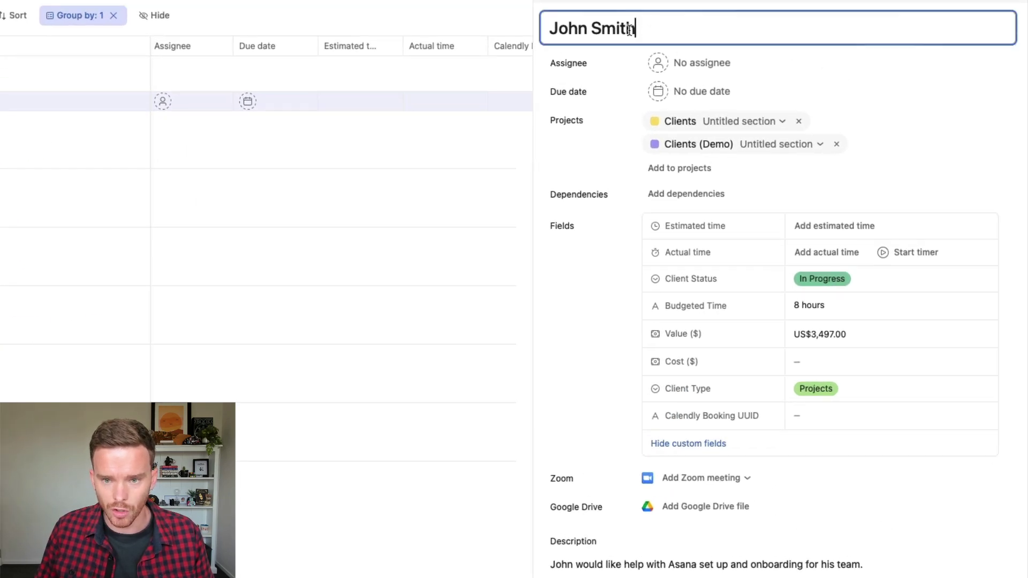
key("ctrl+a")
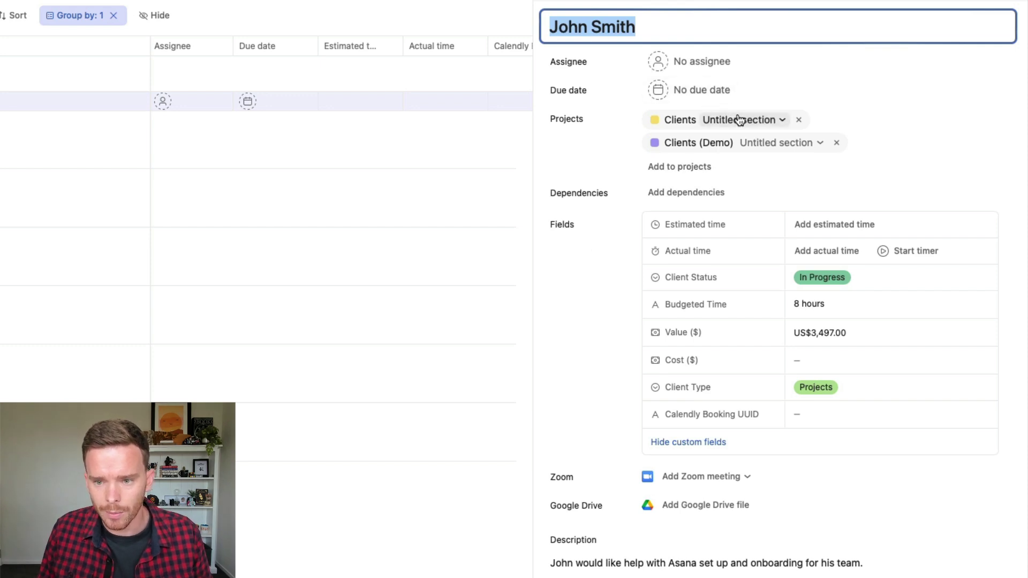
left_click(608, 129)
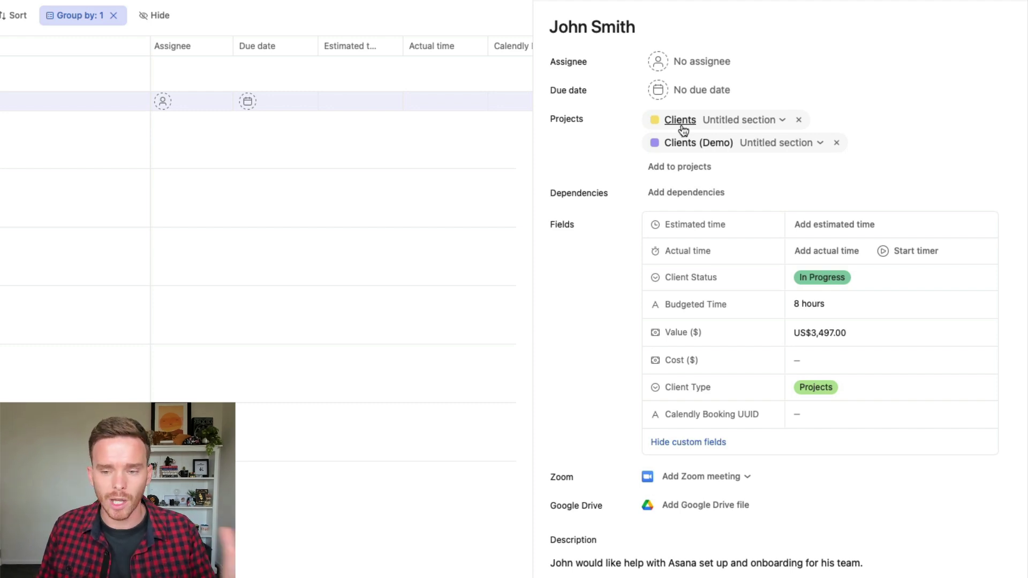
key("alt+shift+Left")
key("alt+shift+Left")
key("Escape")
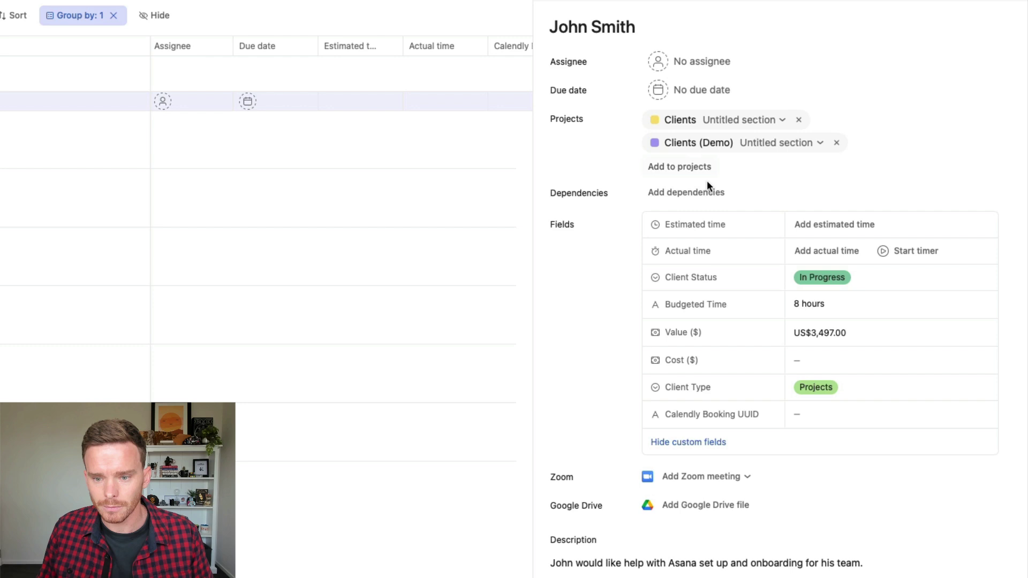
scroll(709, 179, "down", 3)
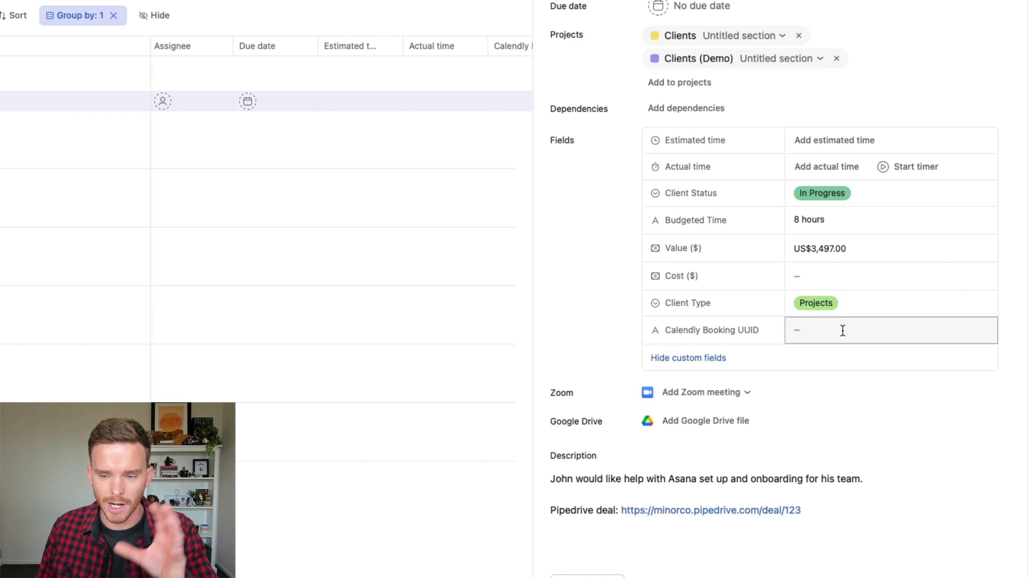
scroll(771, 64, "up", 2)
scroll(772, 111, "down", 2)
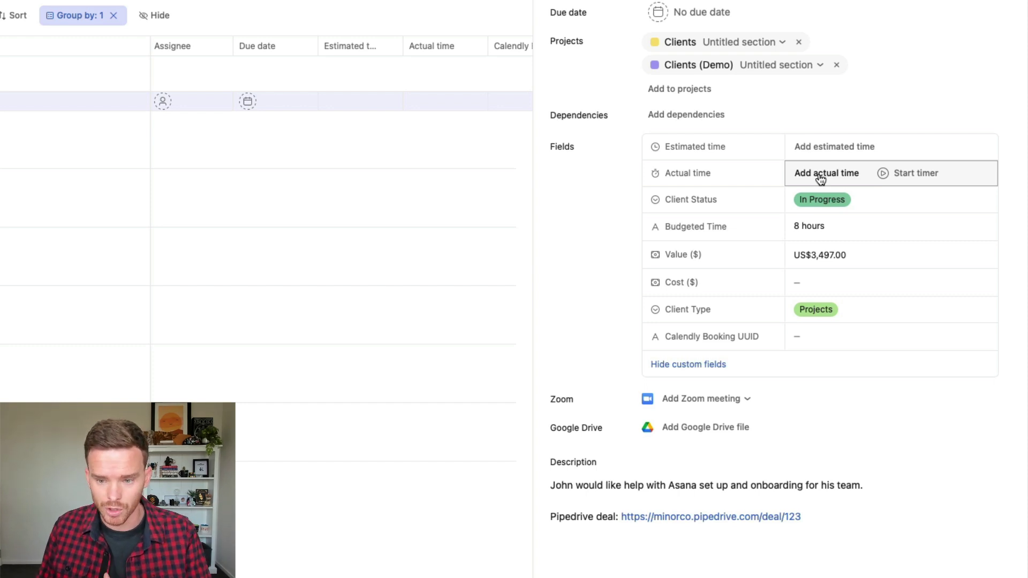
scroll(822, 214, "down", 1)
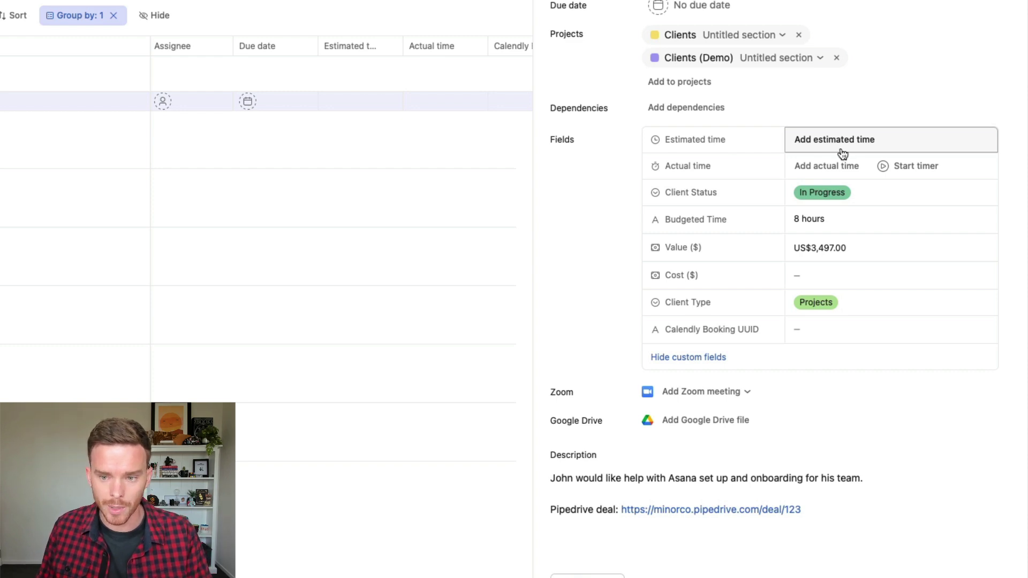
scroll(577, 319, "up", 2)
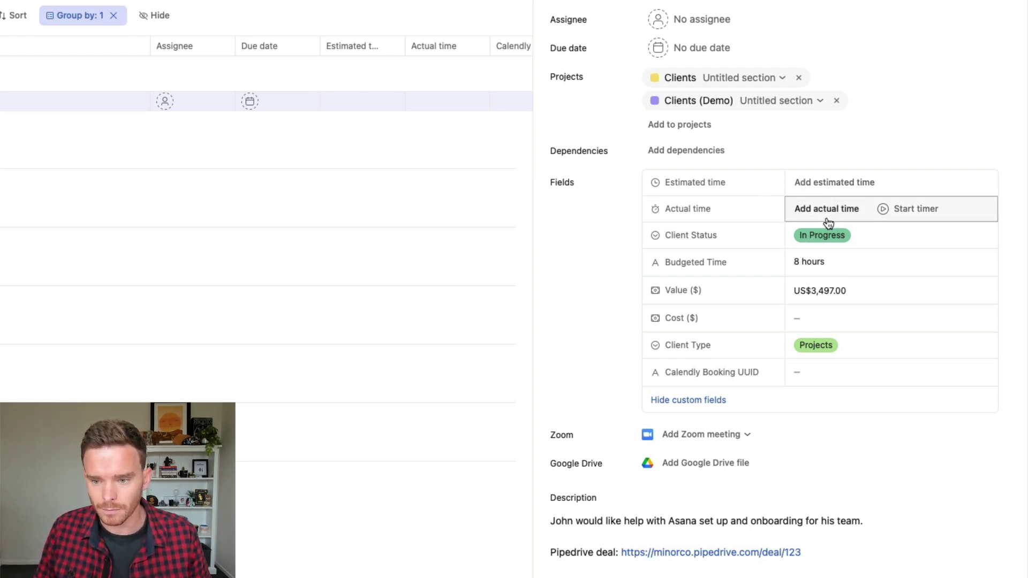
Step: Try Client Status as Waiting on Client and Complete, Awaiting Confirmation, then keep In Progress
left_click(830, 239)
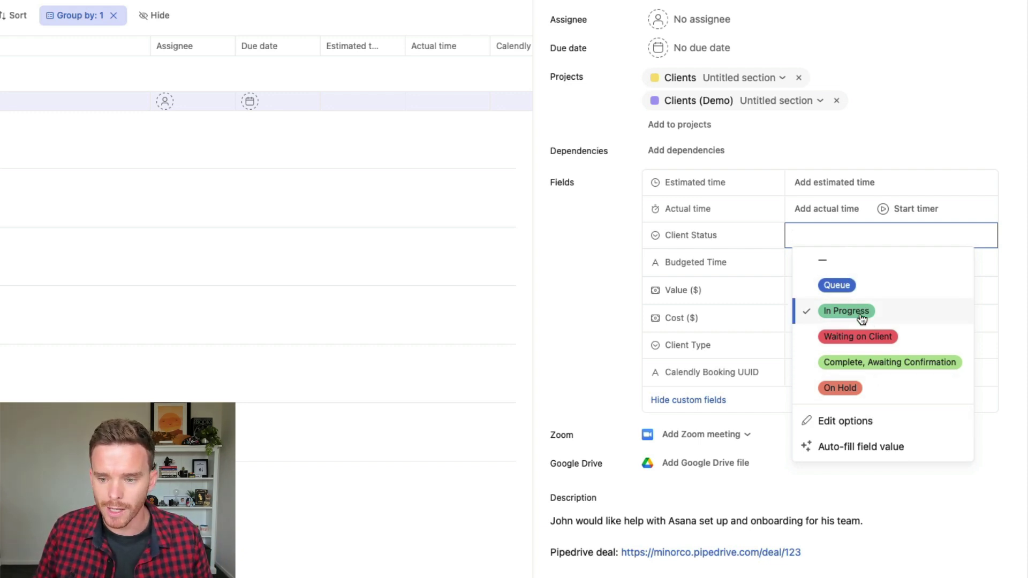
left_click(864, 336)
left_click(856, 236)
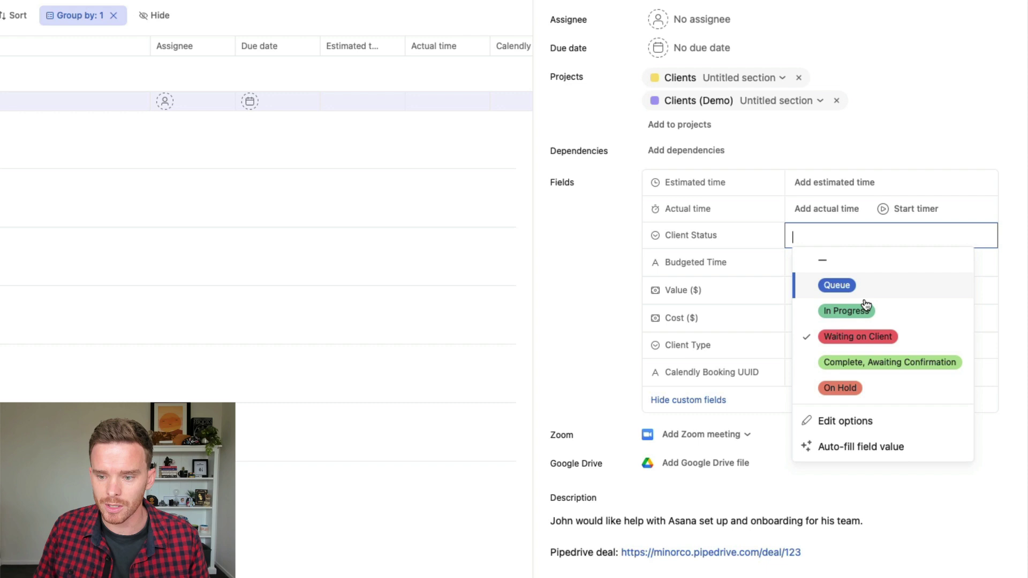
left_click(875, 368)
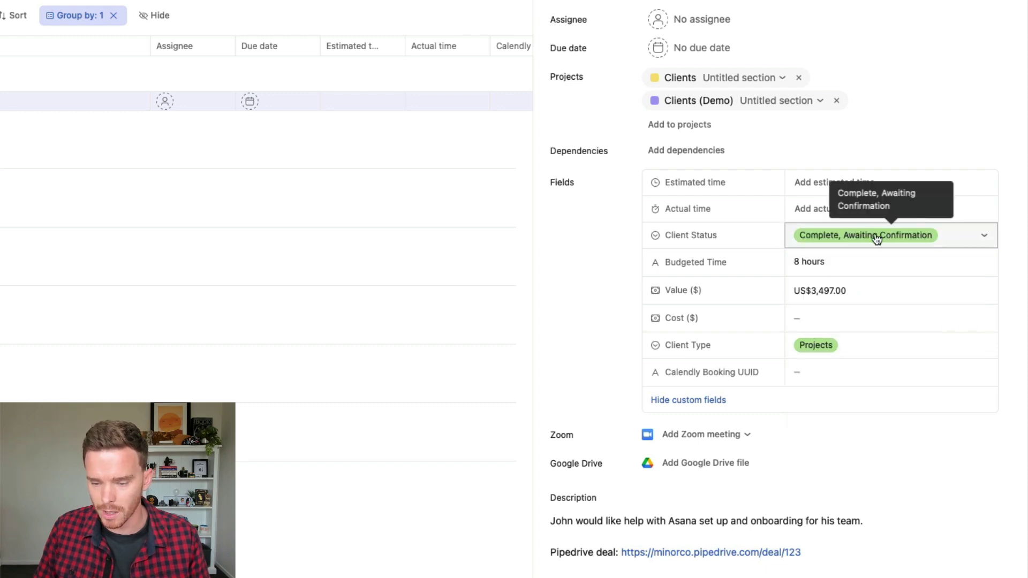
left_click(874, 236)
left_click(874, 313)
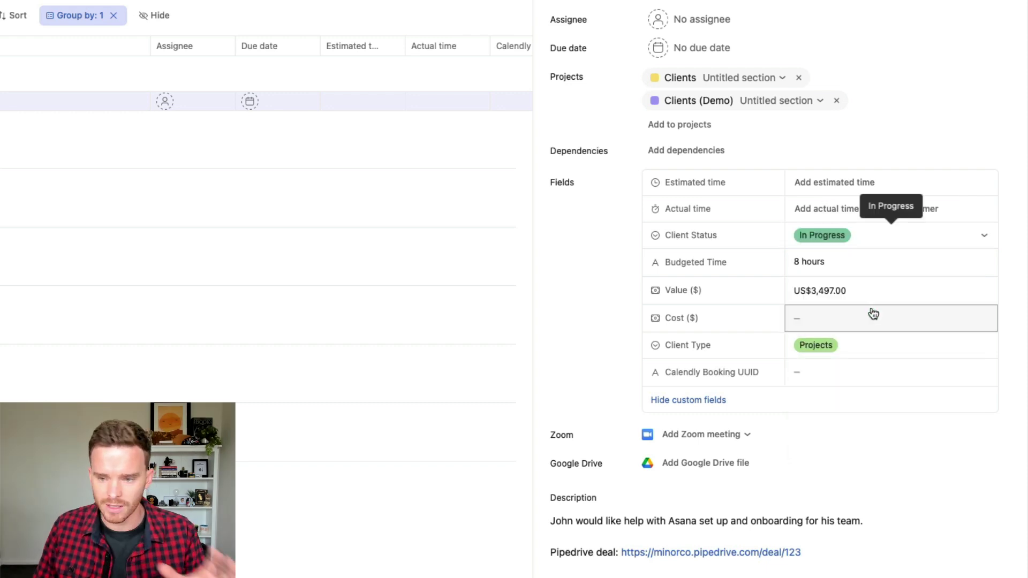
left_click(863, 244)
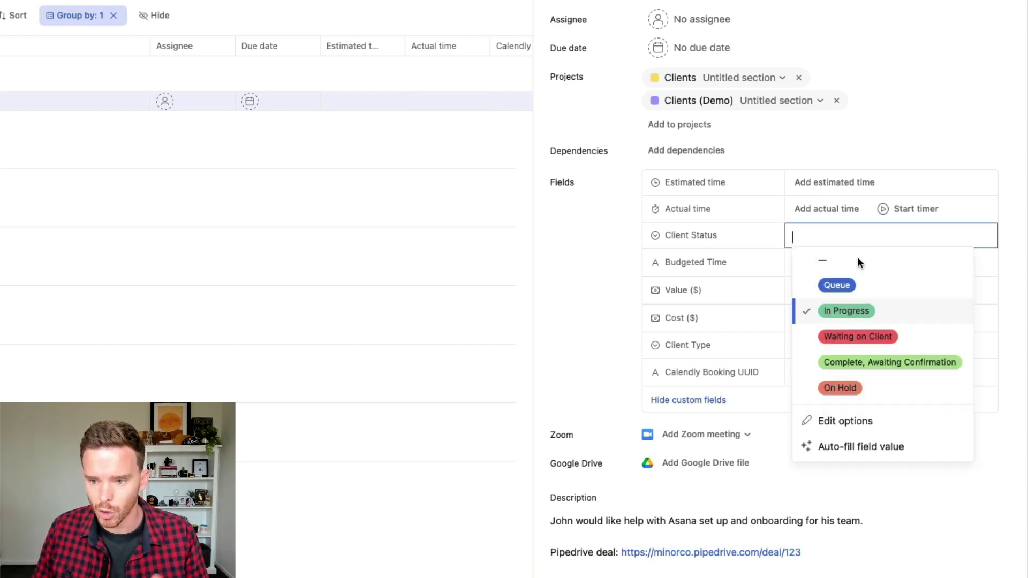
left_click(850, 310)
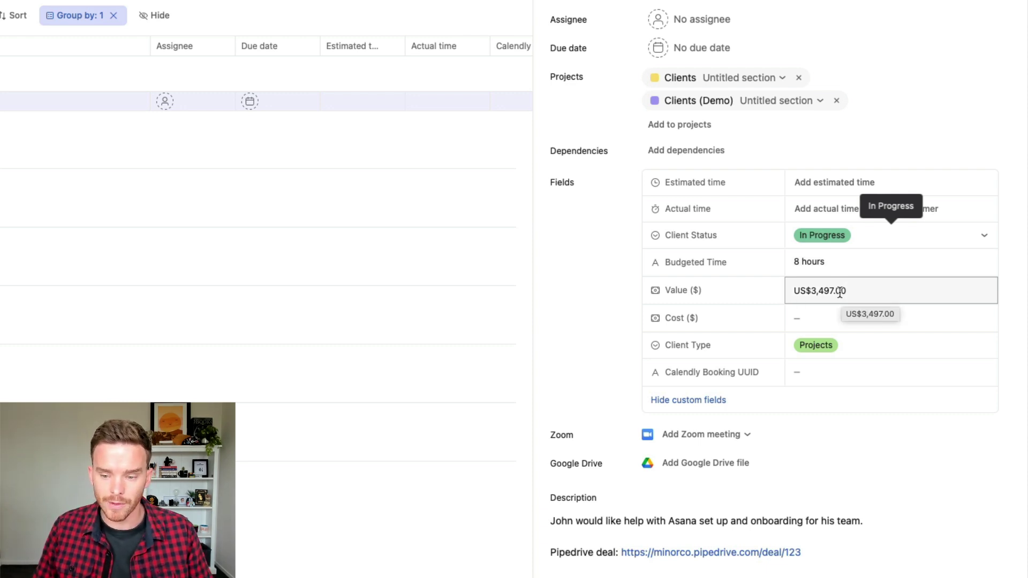
Step: Commit the Value at US$3,497.00 and bring up the Client Type choices
left_click(857, 291)
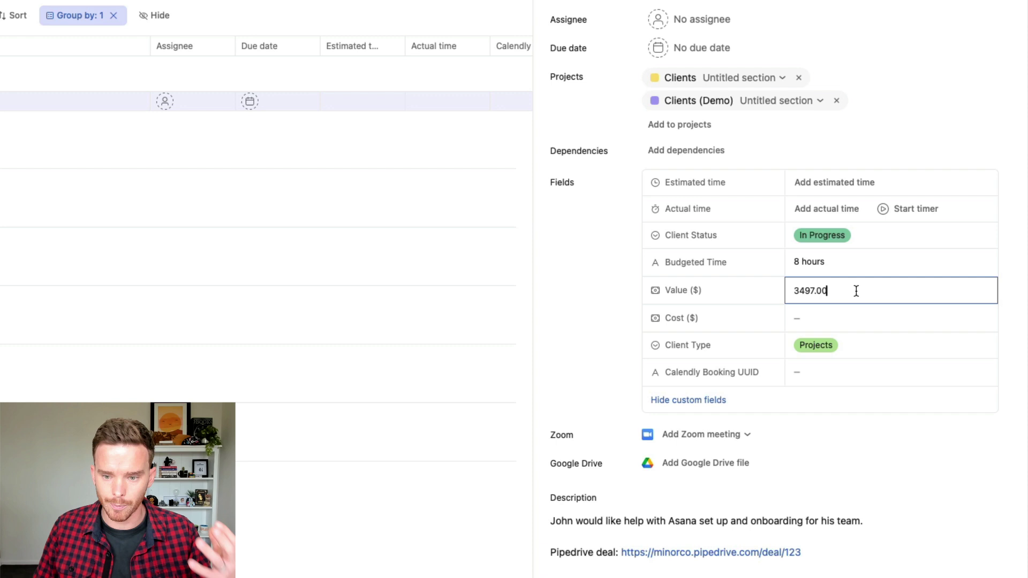
left_click(828, 318)
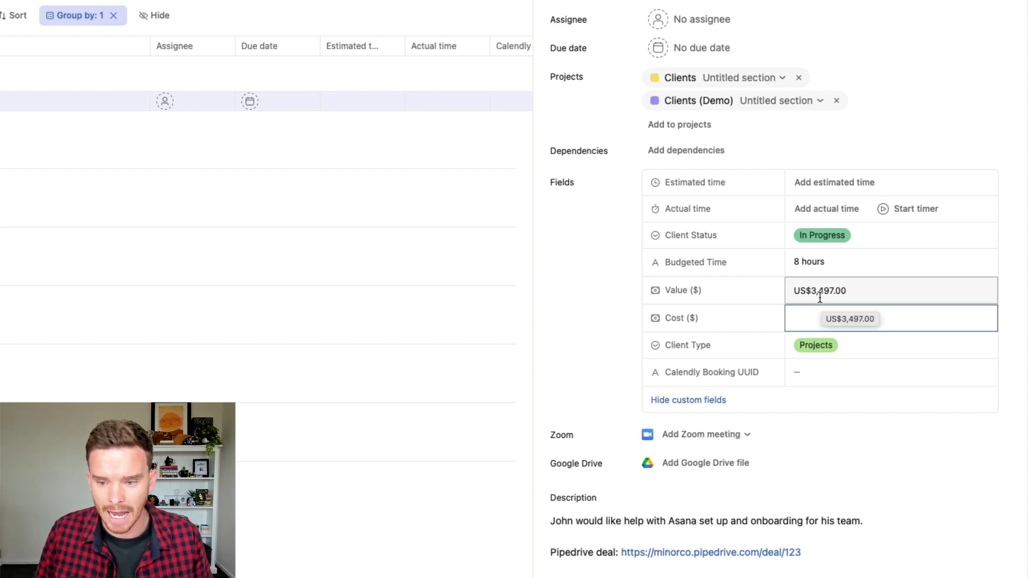
left_click(833, 354)
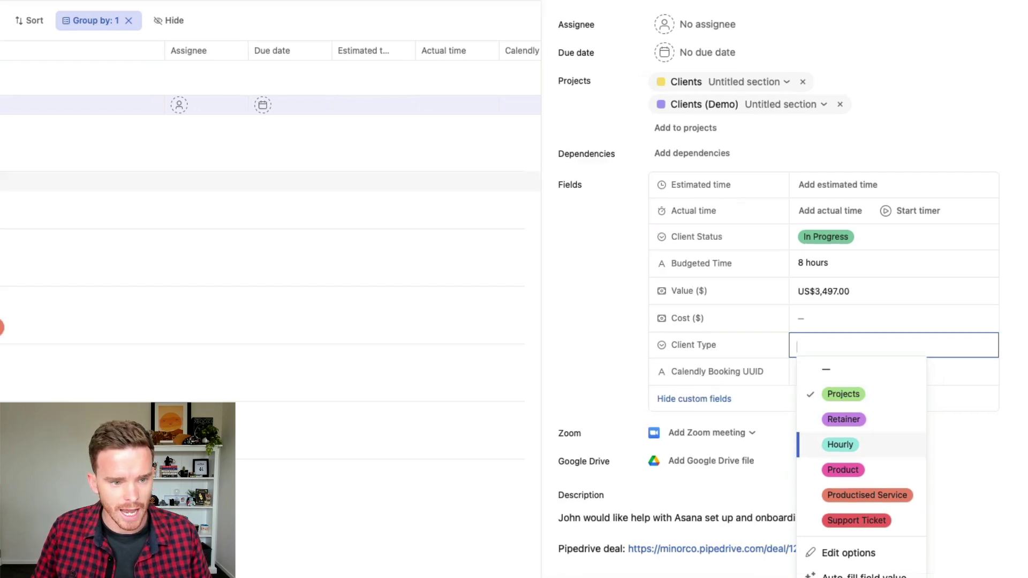
Step: Check the Client Type grouping, then switch the task's Client Type to Retainer and back to Projects
left_click(89, 20)
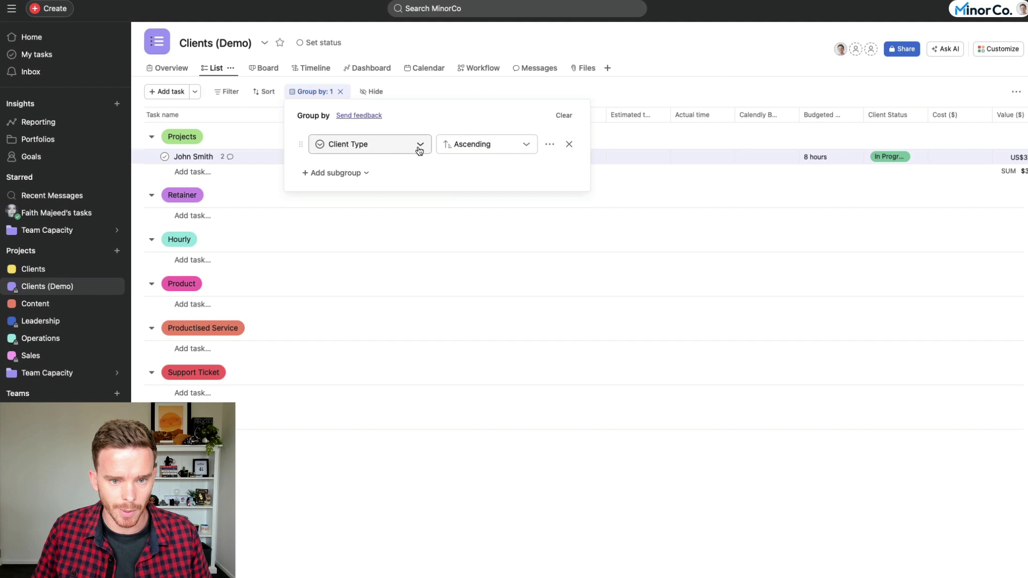
left_click(281, 158)
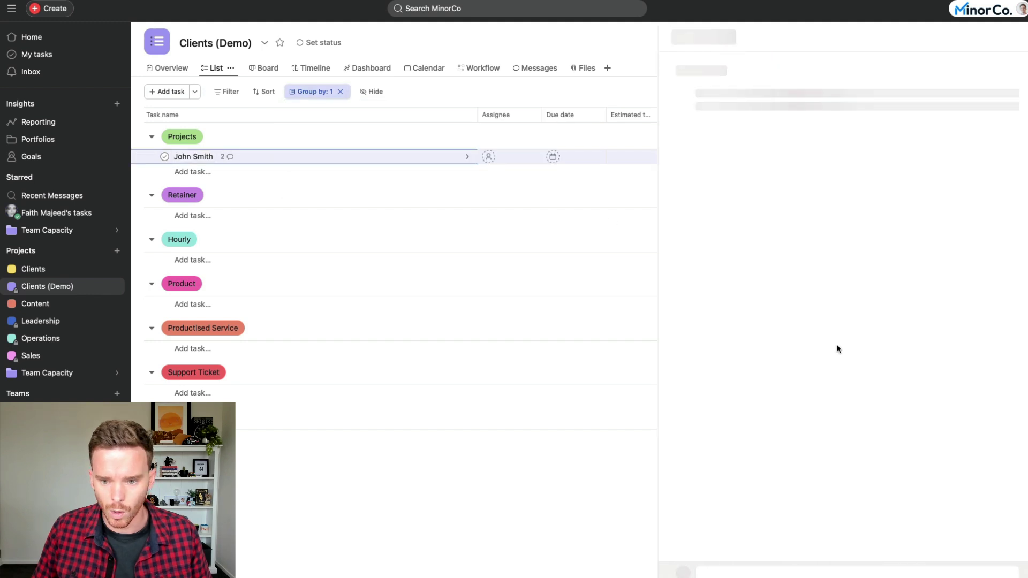
left_click(895, 374)
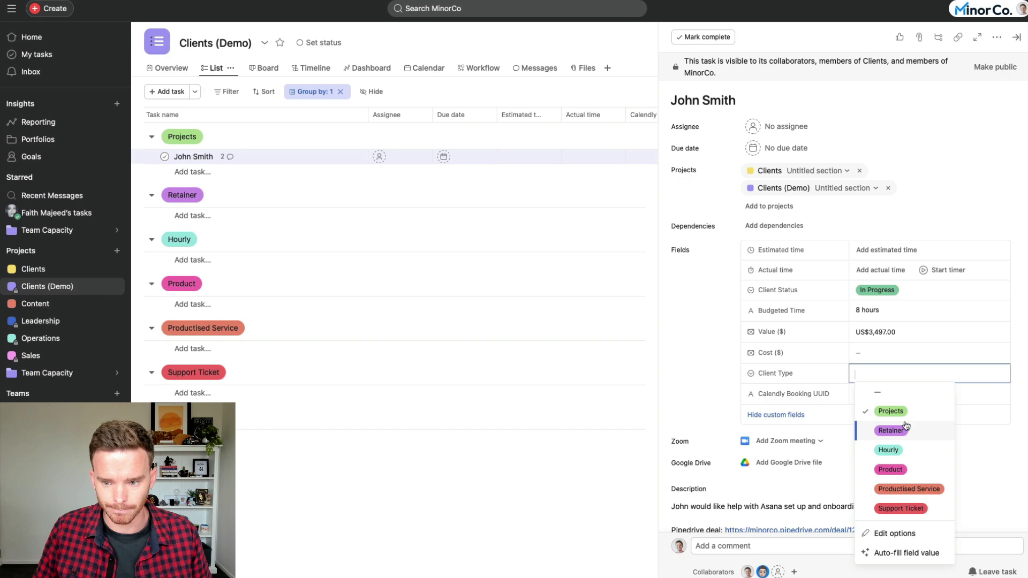
left_click(905, 429)
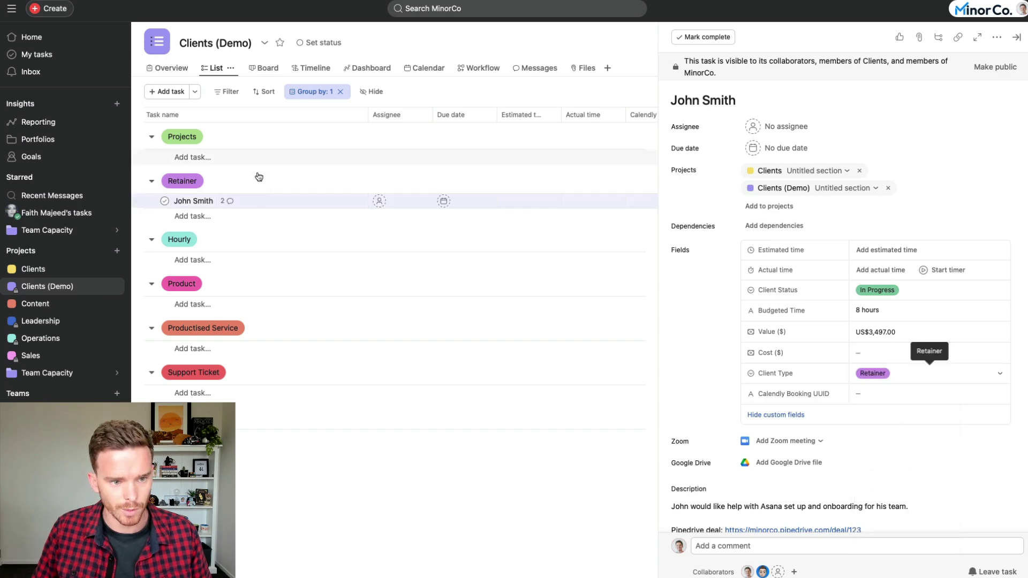
left_click(879, 373)
left_click(947, 411)
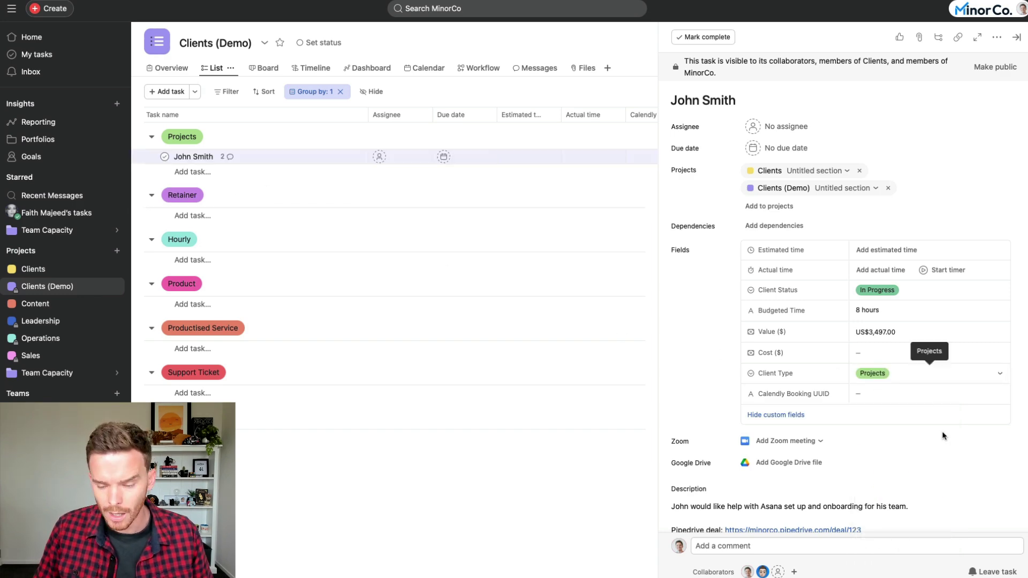
mouse_move(811, 392)
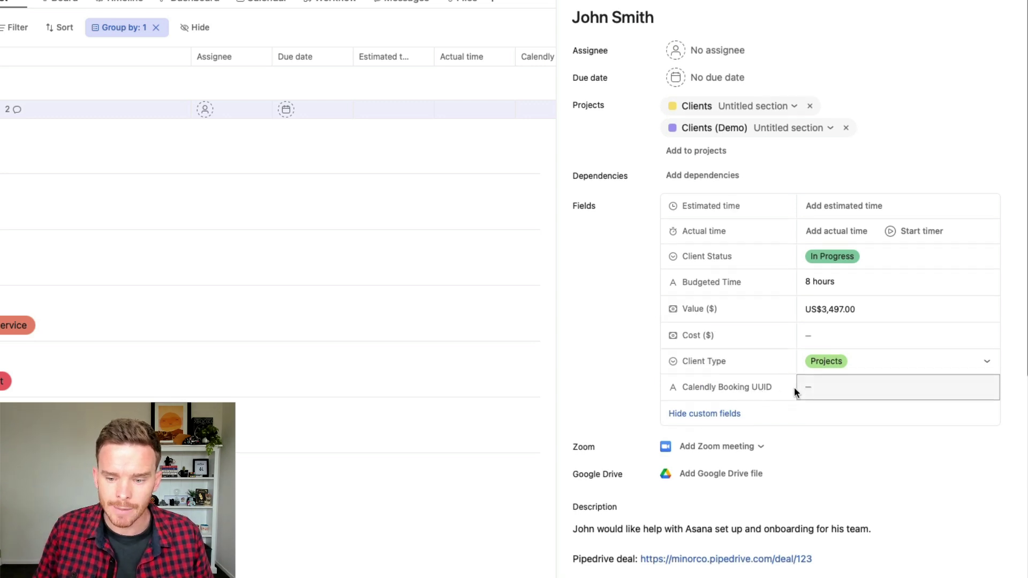
scroll(810, 388, "up", 1)
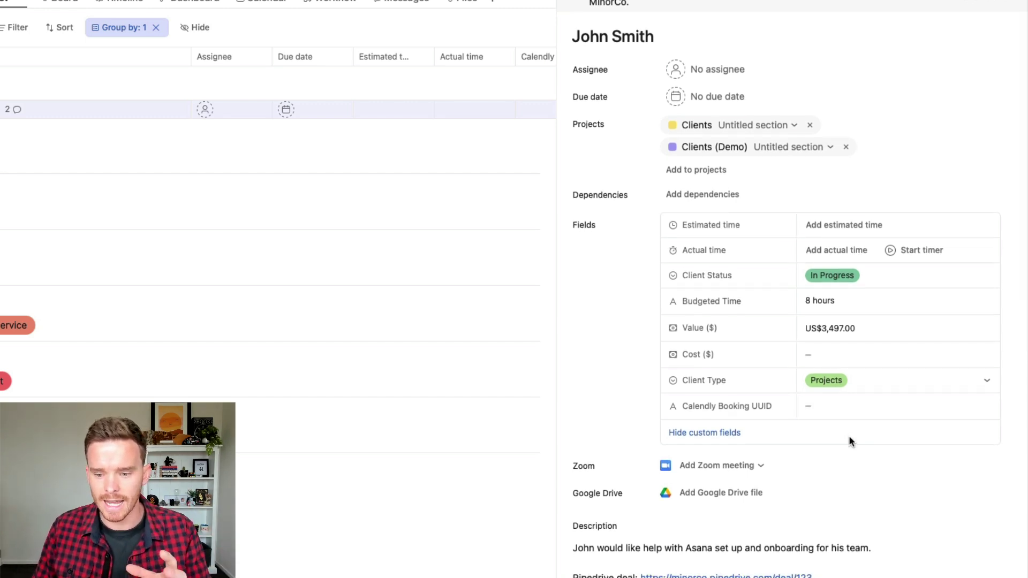
scroll(852, 438, "down", 5)
scroll(852, 440, "up", 5)
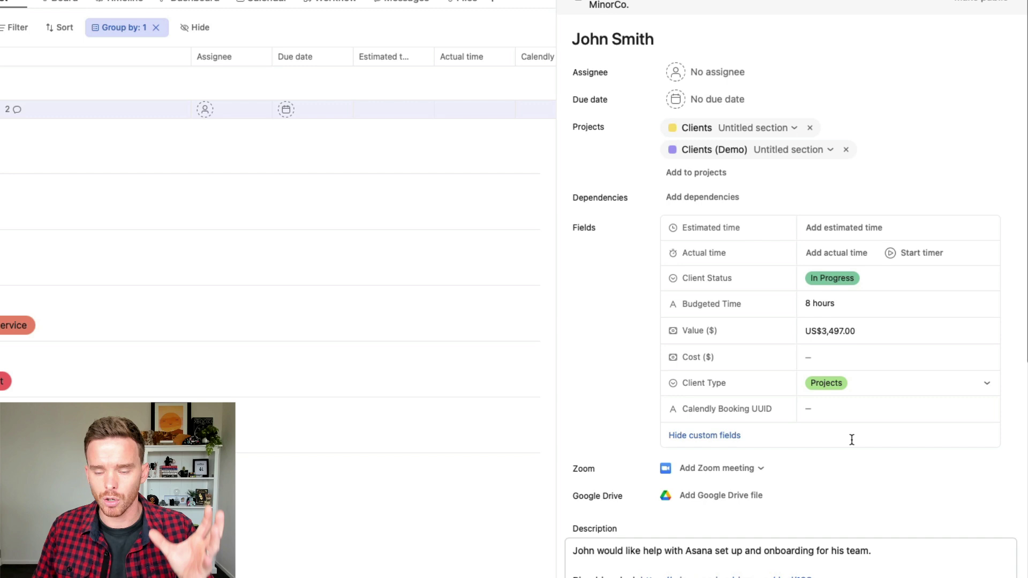
scroll(853, 444, "down", 1)
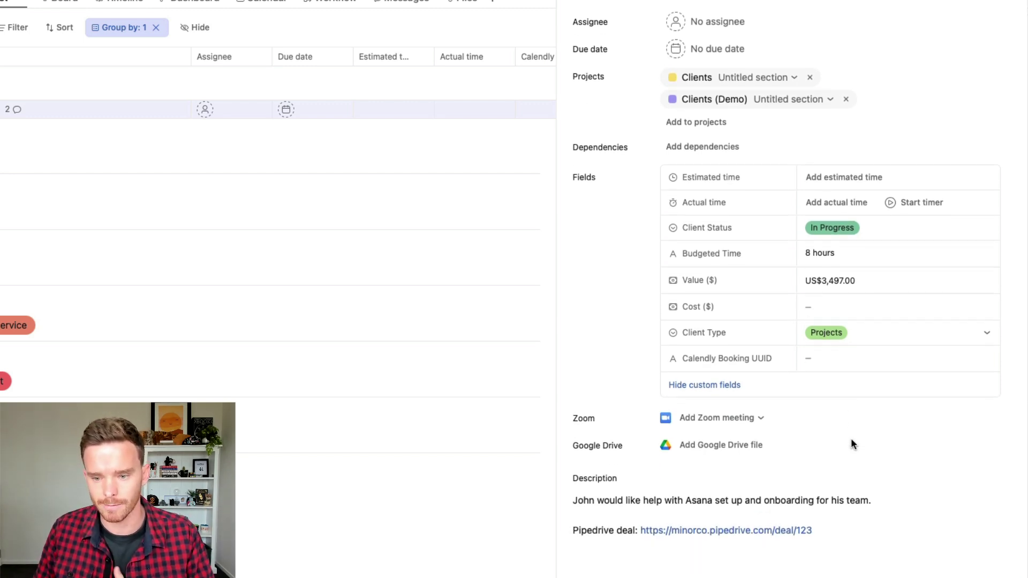
scroll(845, 421, "up", 1)
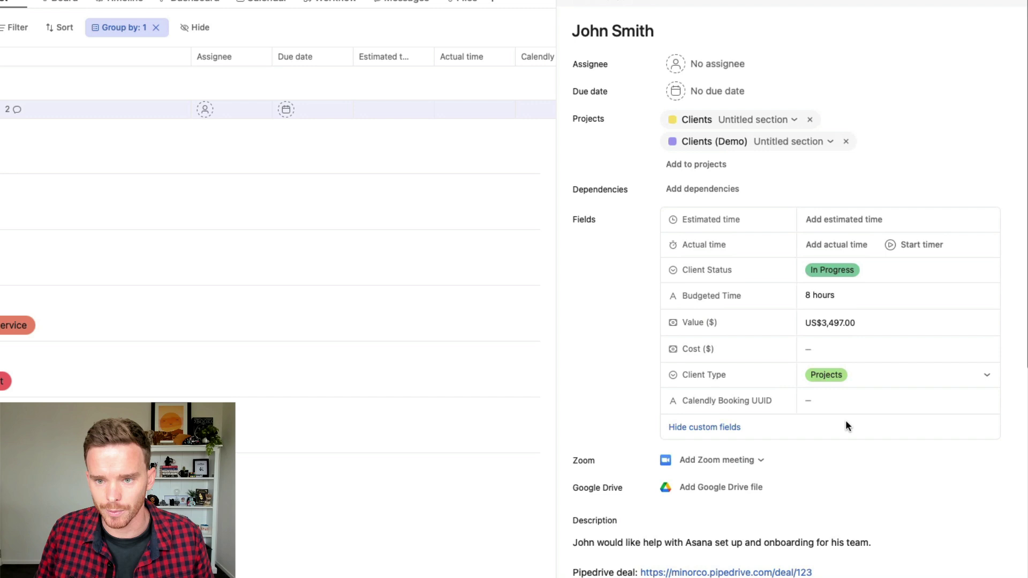
scroll(846, 426, "up", 1)
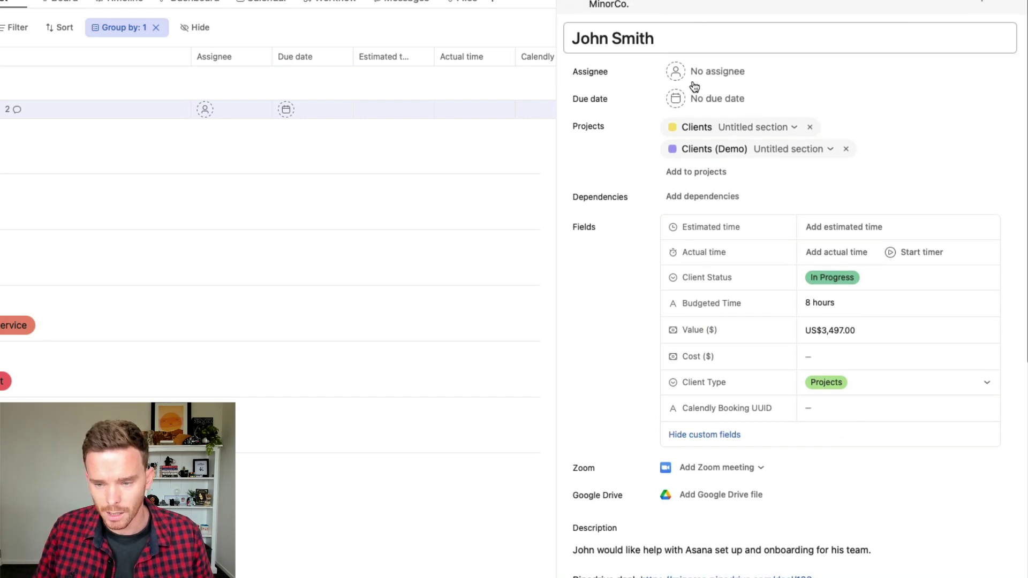
scroll(766, 384, "down", 5)
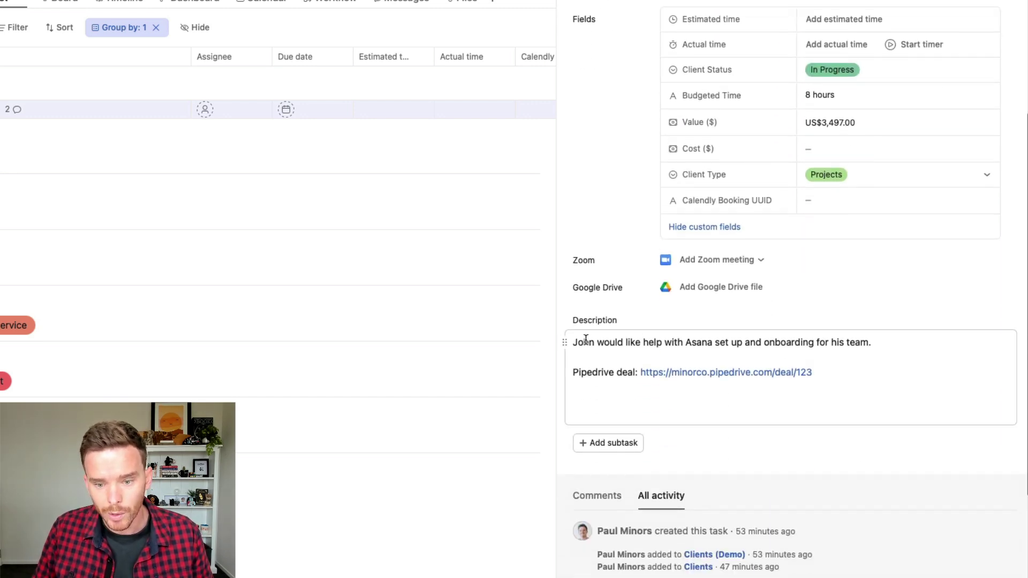
left_click_drag(572, 342, 888, 346)
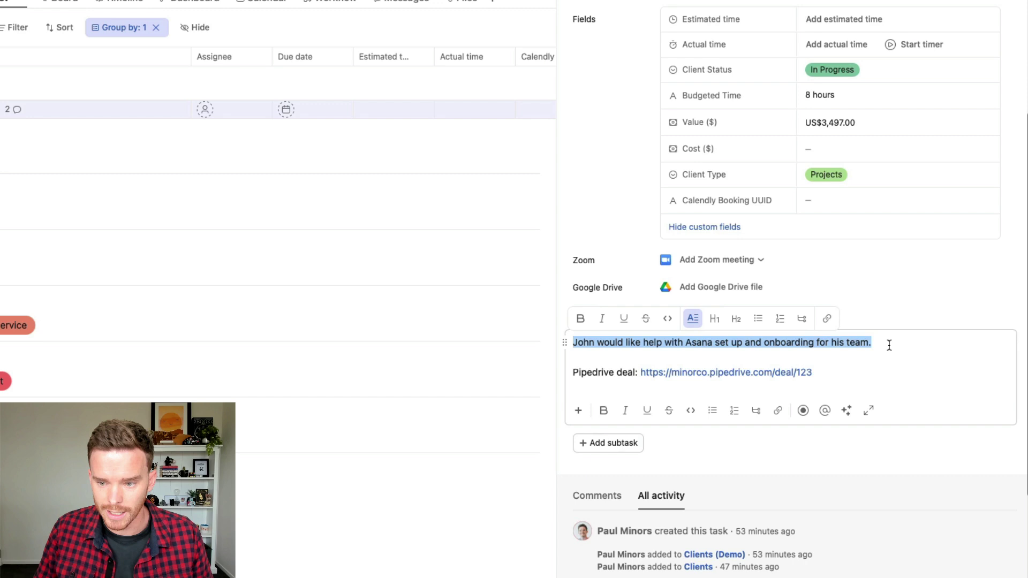
left_click(924, 348)
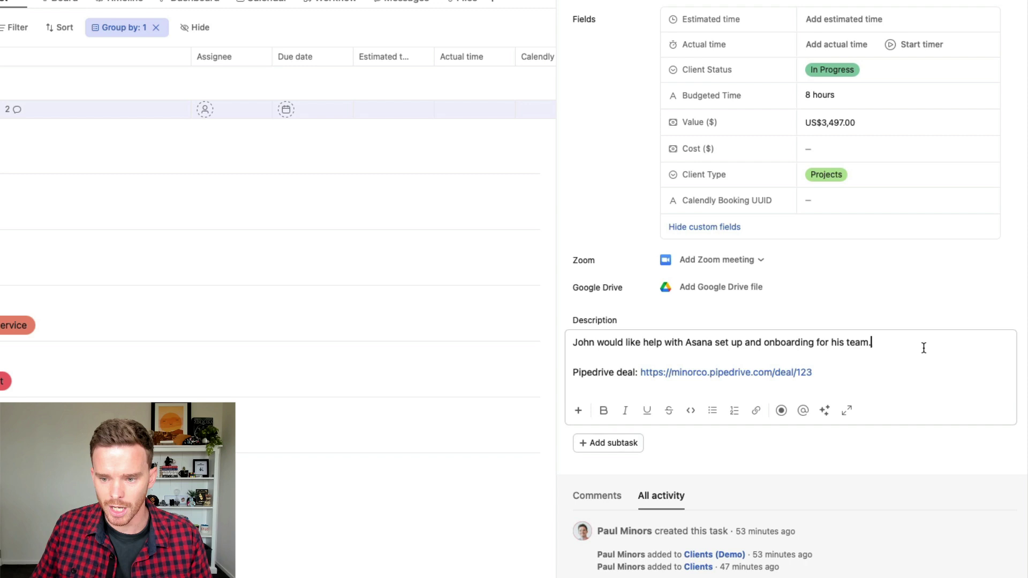
left_click_drag(891, 340, 603, 323)
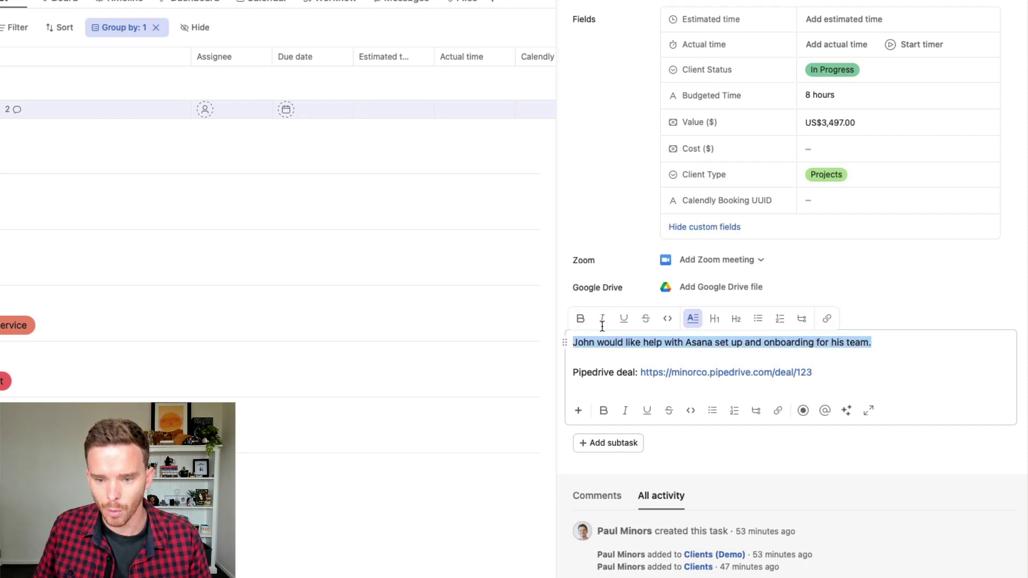
left_click(624, 351)
left_click(925, 338)
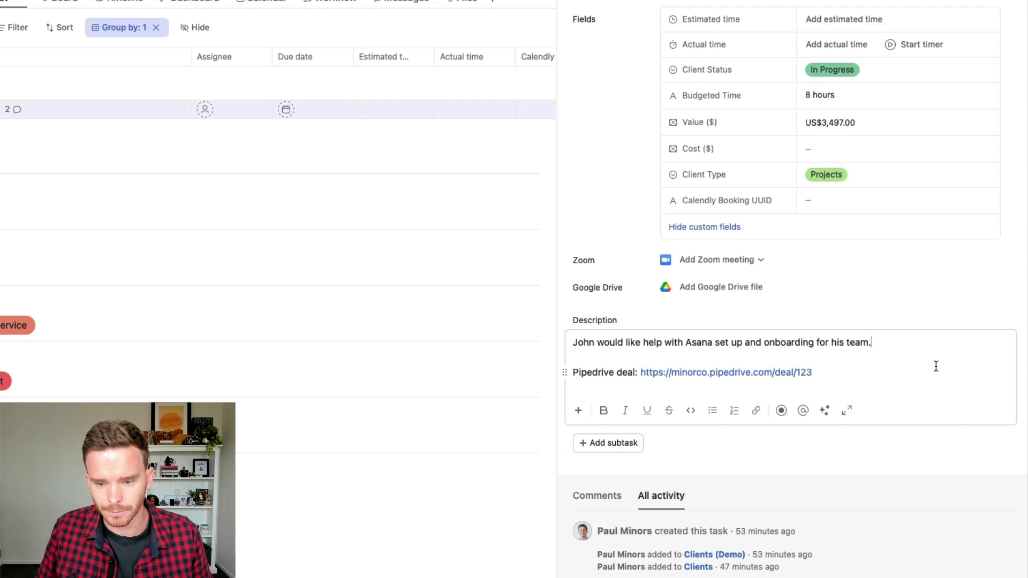
scroll(860, 391, "down", 3)
scroll(860, 392, "down", 2)
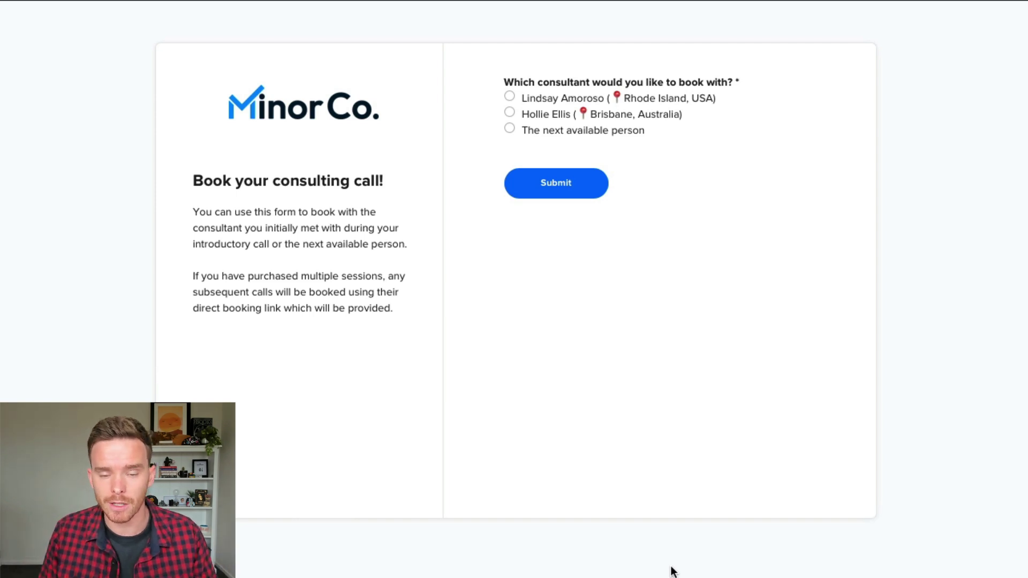
Step: Preview the Rhode Island, Brisbane and The next available person answers, then close the preview
left_click(588, 104)
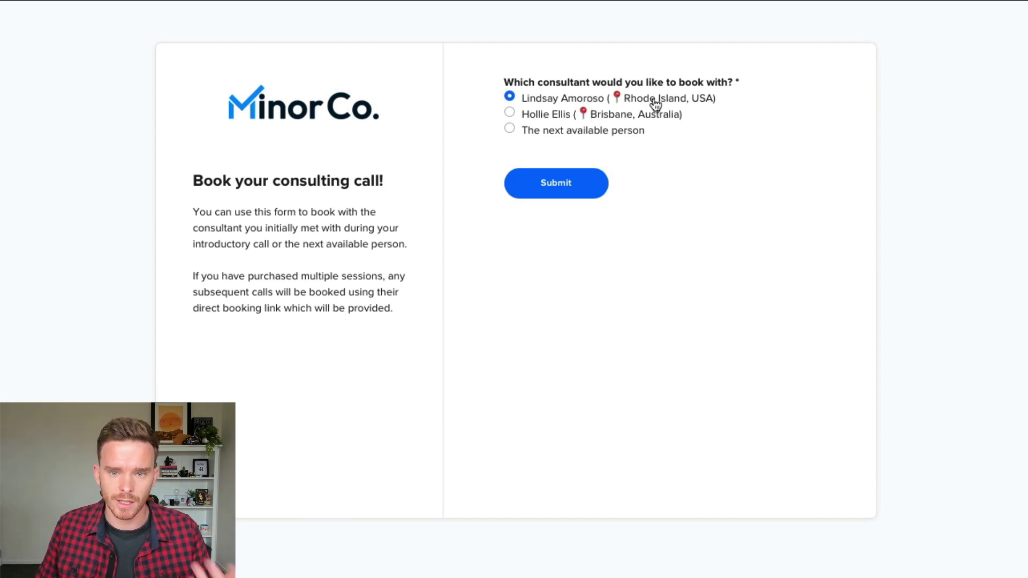
left_click(532, 115)
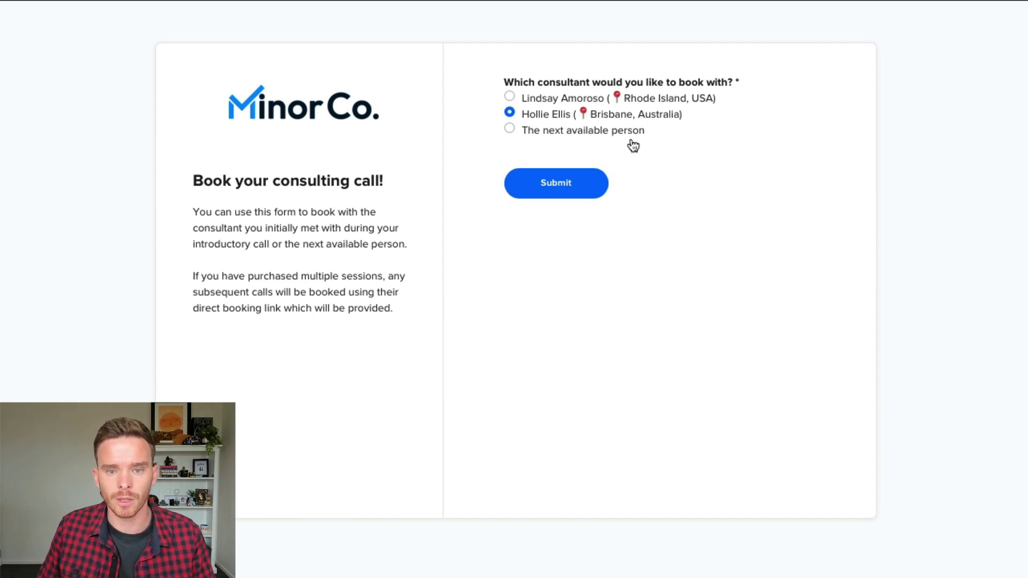
left_click(588, 134)
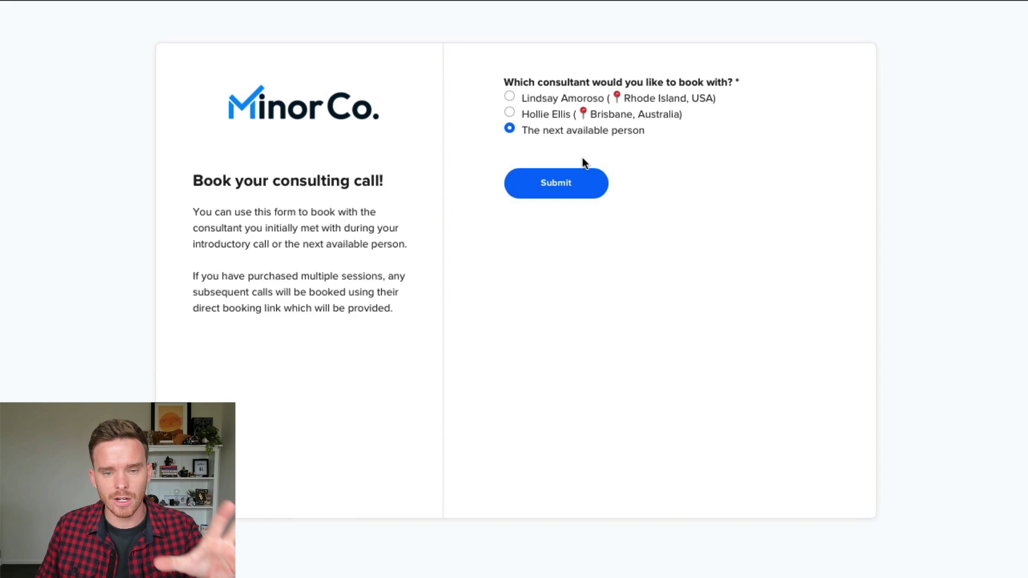
left_click(554, 27)
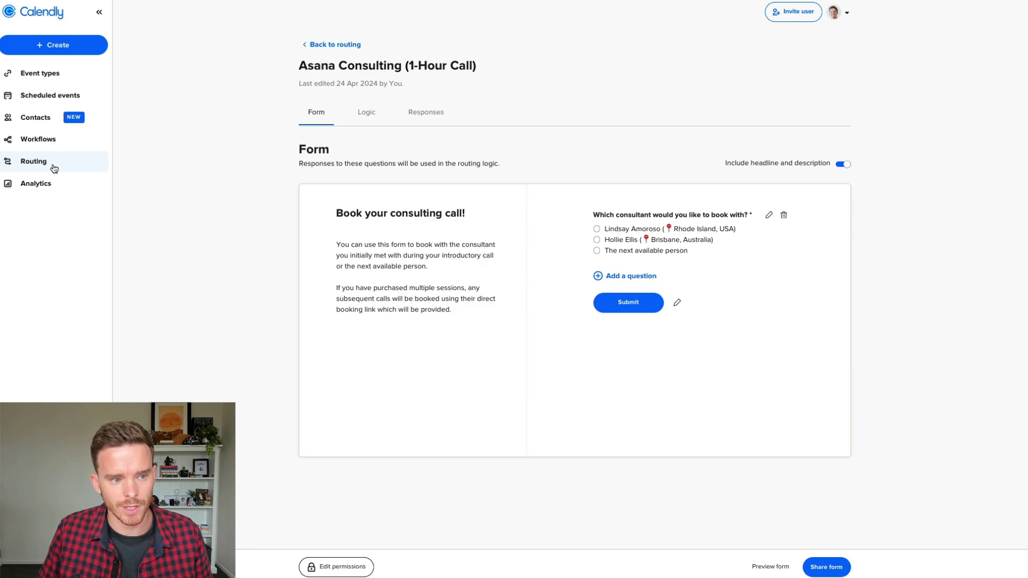
Step: Review the routing form's Logic rules
left_click(368, 113)
scroll(514, 236, "down", 1)
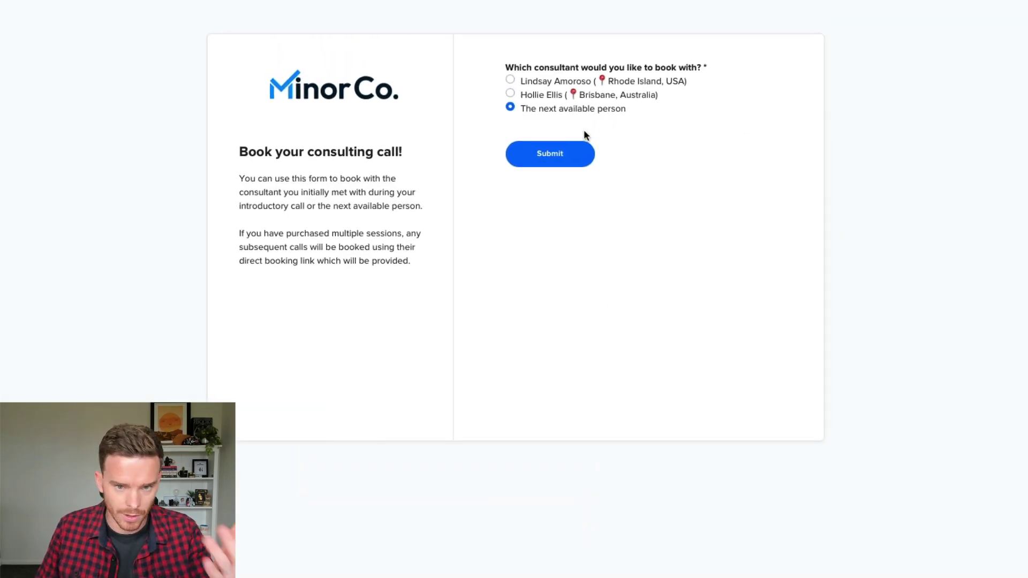
Step: Submit the routing form and pick the 1:00am slot on Saturday, June 22
left_click(561, 157)
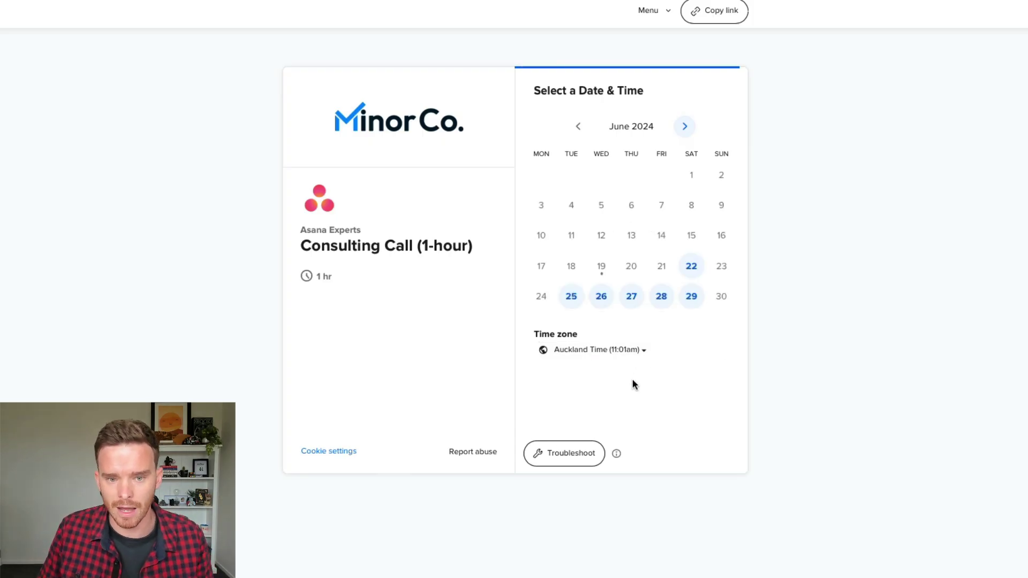
left_click(691, 268)
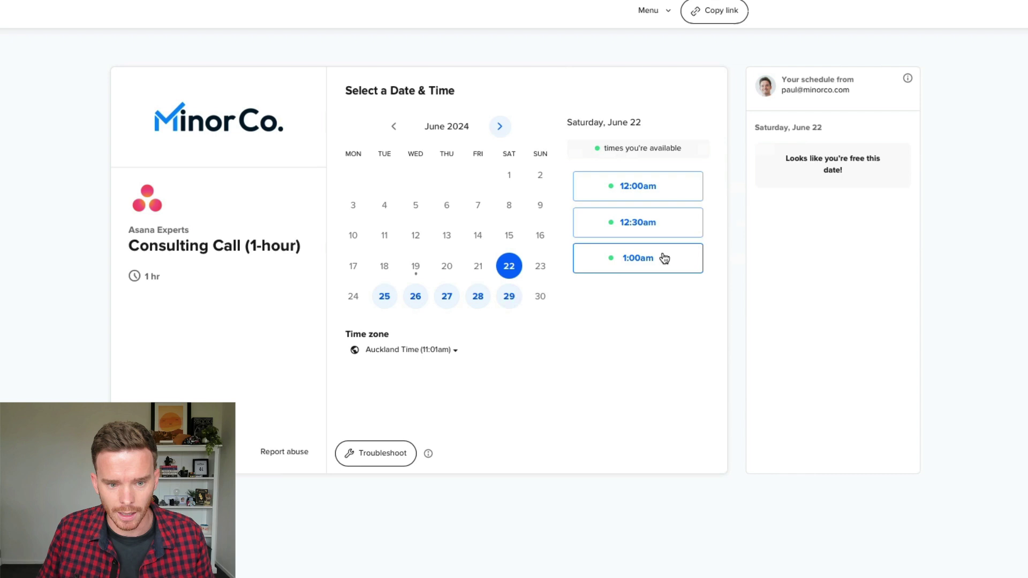
left_click(665, 259)
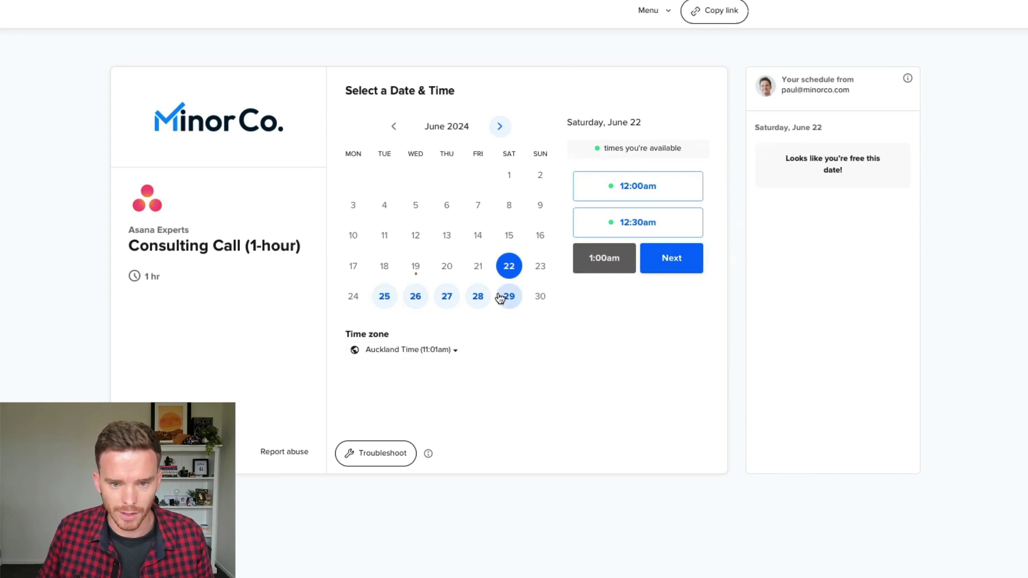
Step: Enter the invitee's name and e-mail, and begin the discussion note 'I'd like to set up a'
left_click(673, 268)
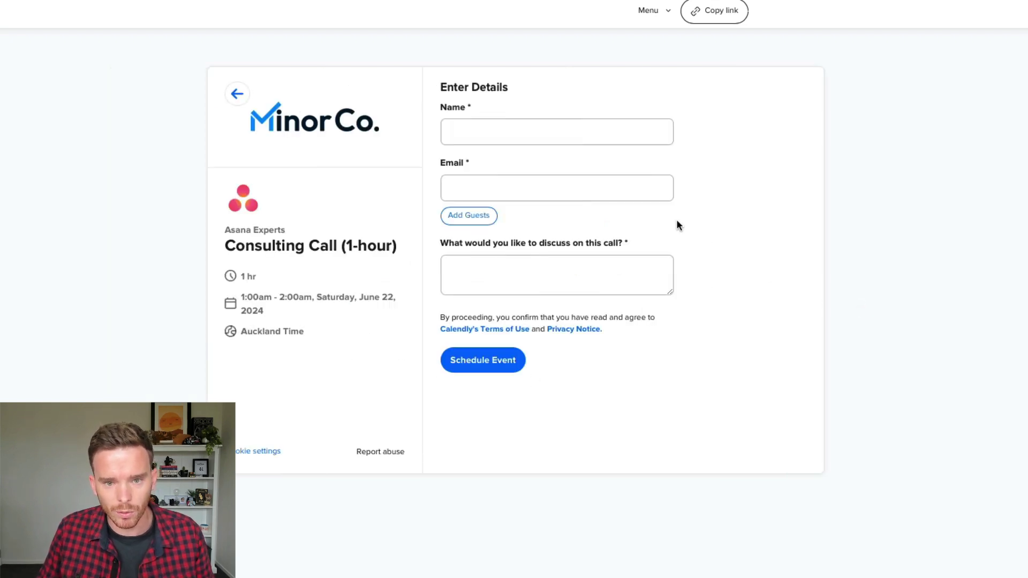
left_click(592, 139)
type("John")
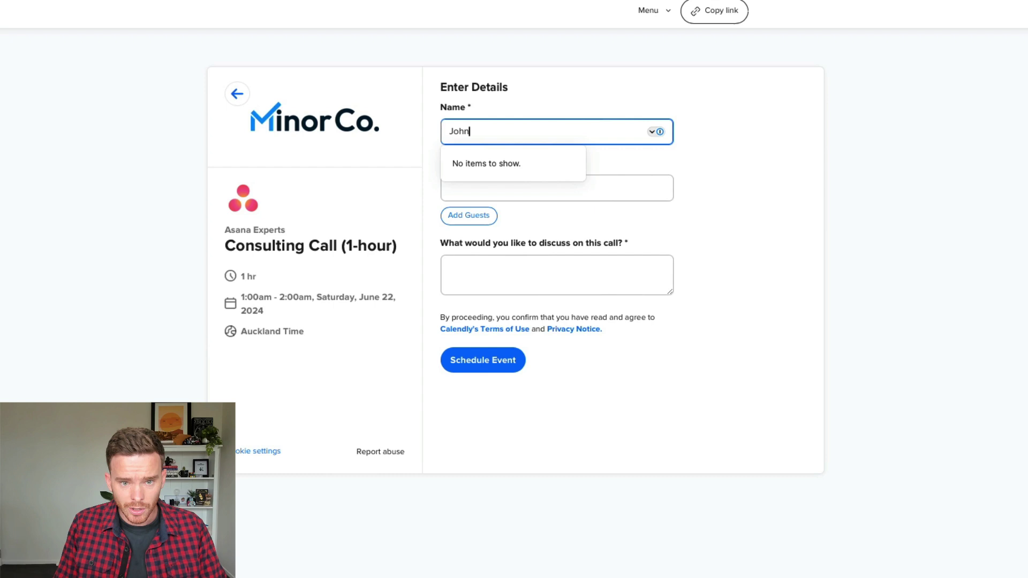
type(" Smith")
key("Tab")
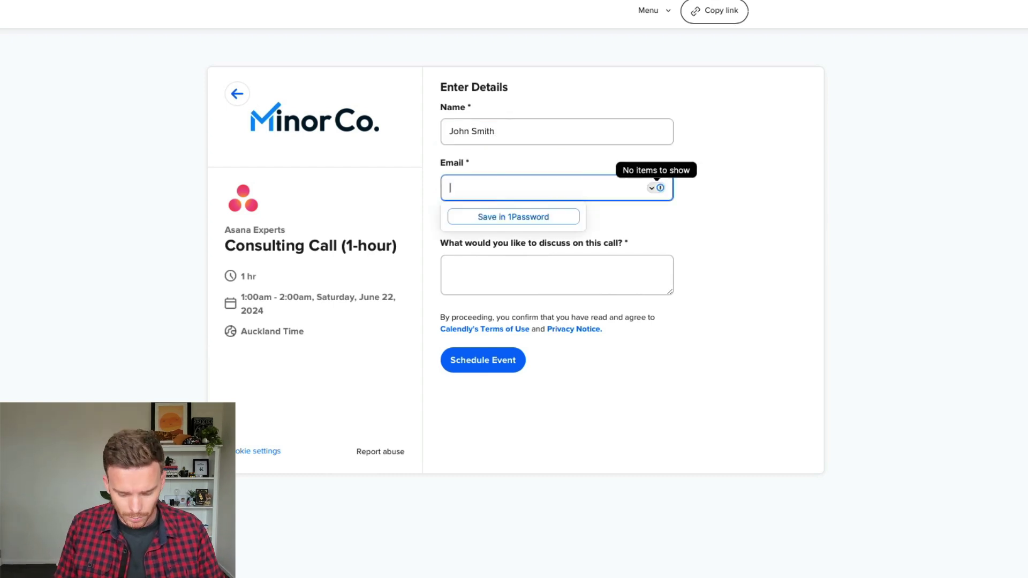
type("john@e")
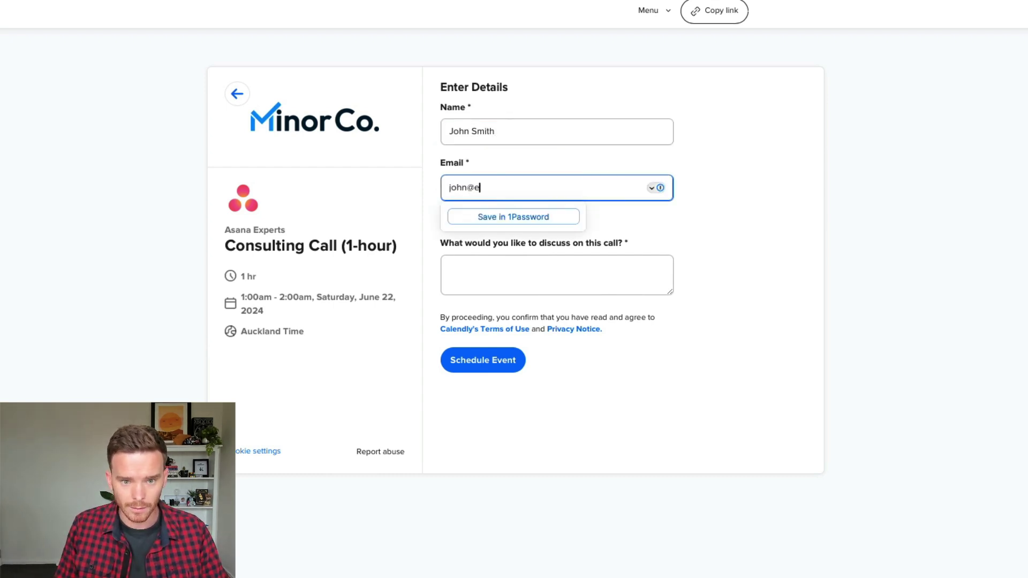
type("mail.com")
key("Tab")
key("Tab")
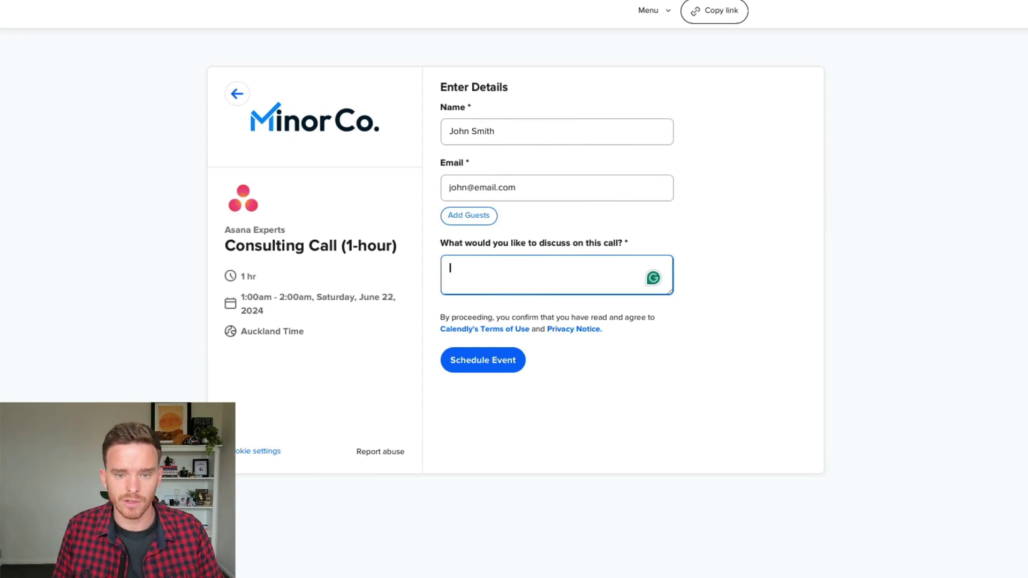
type("I'd like to s")
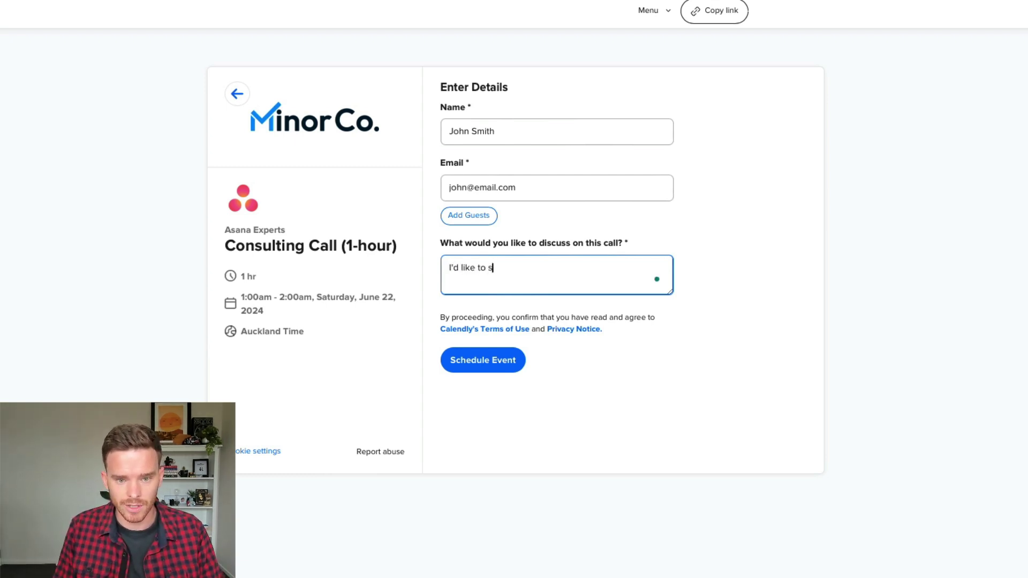
type("et up a template for my business.")
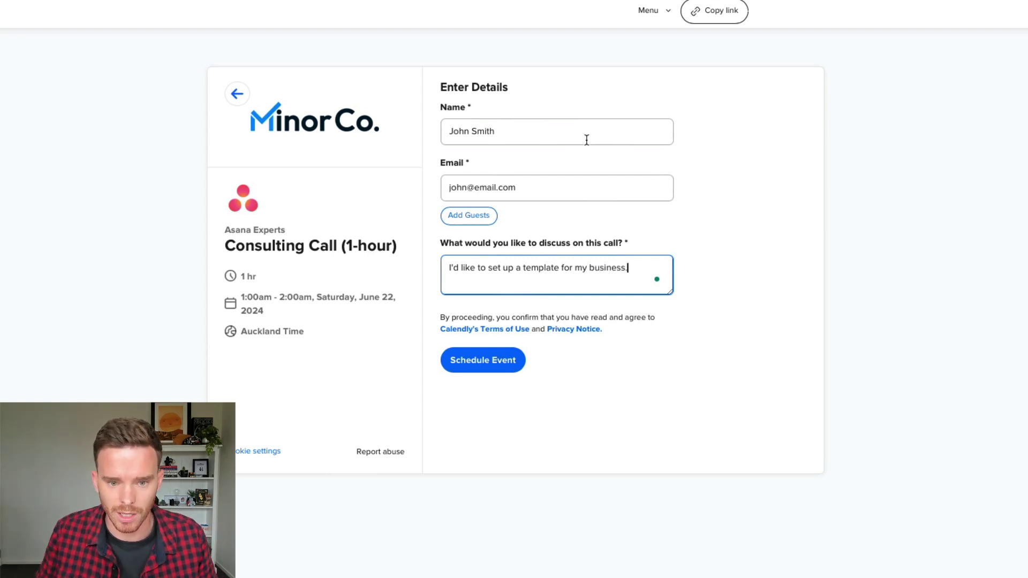
Step: Finish the discussion note, then survey the Zap canvas from step 1 to the path branches
left_click(617, 419)
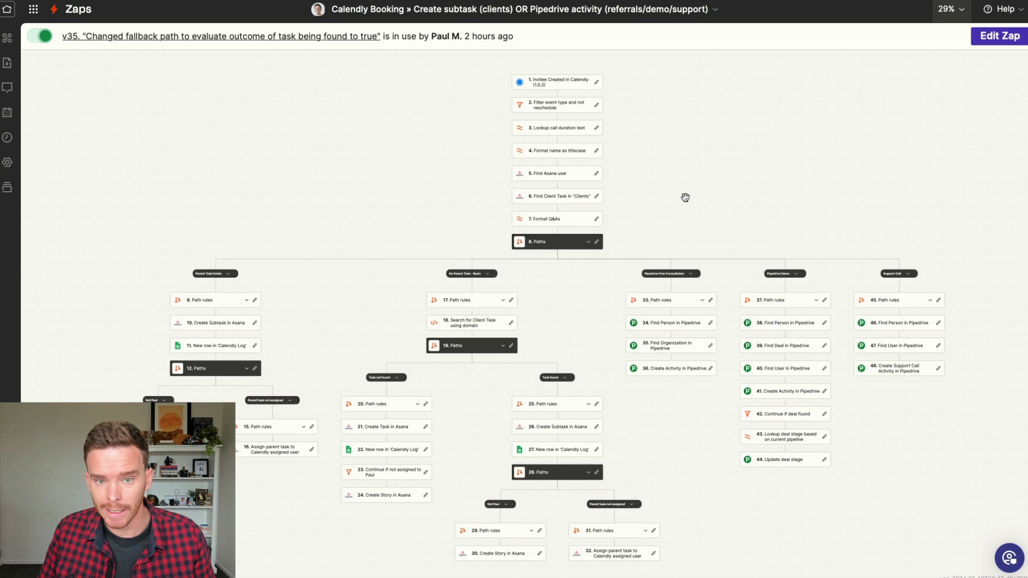
left_click_drag(687, 194, 679, 191)
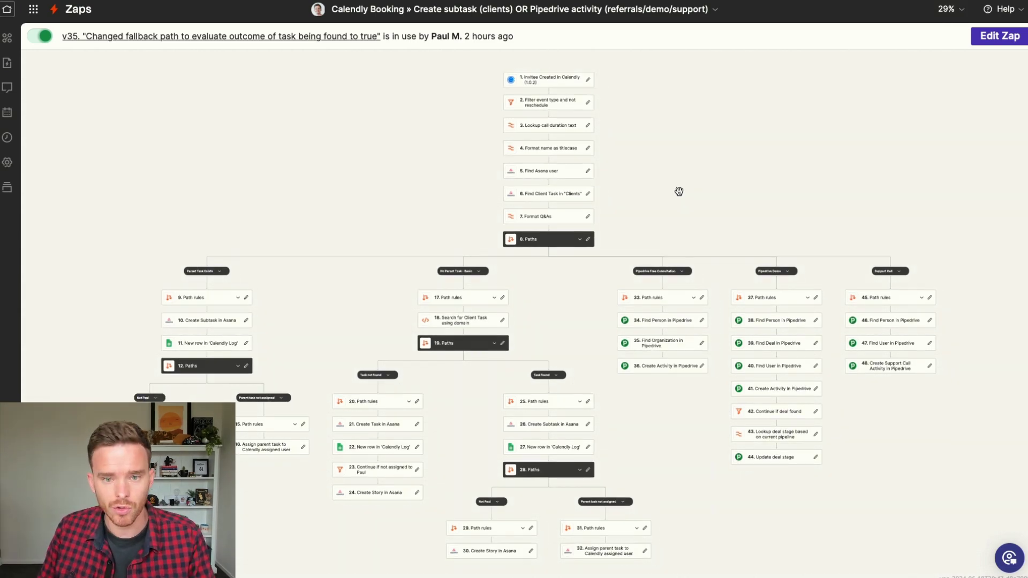
scroll(679, 191, "up", 5)
left_click_drag(709, 126, 661, 467)
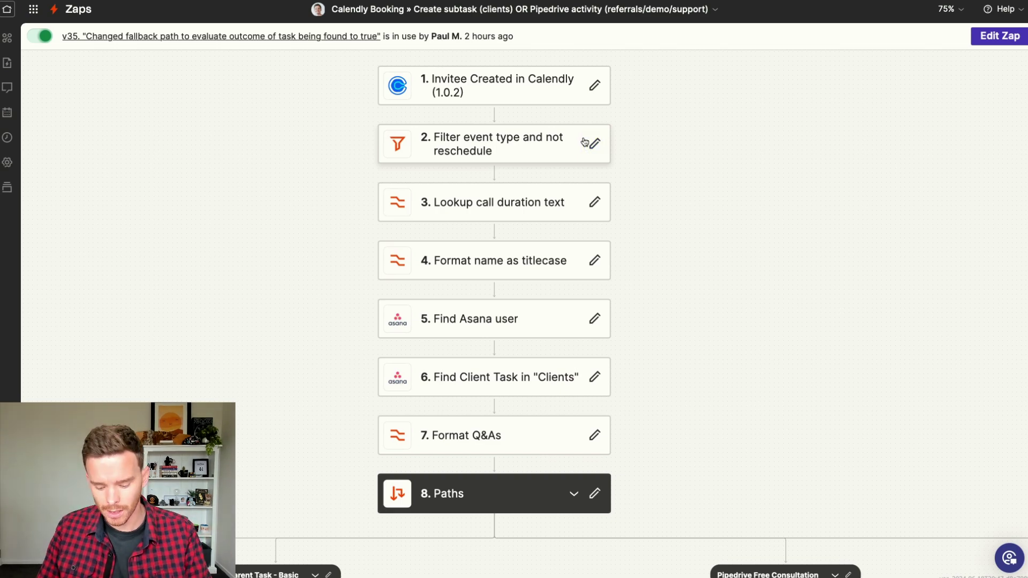
scroll(782, 298, "down", 3)
left_click_drag(782, 299, 621, 152)
scroll(621, 152, "down", 5)
scroll(621, 152, "right", 5)
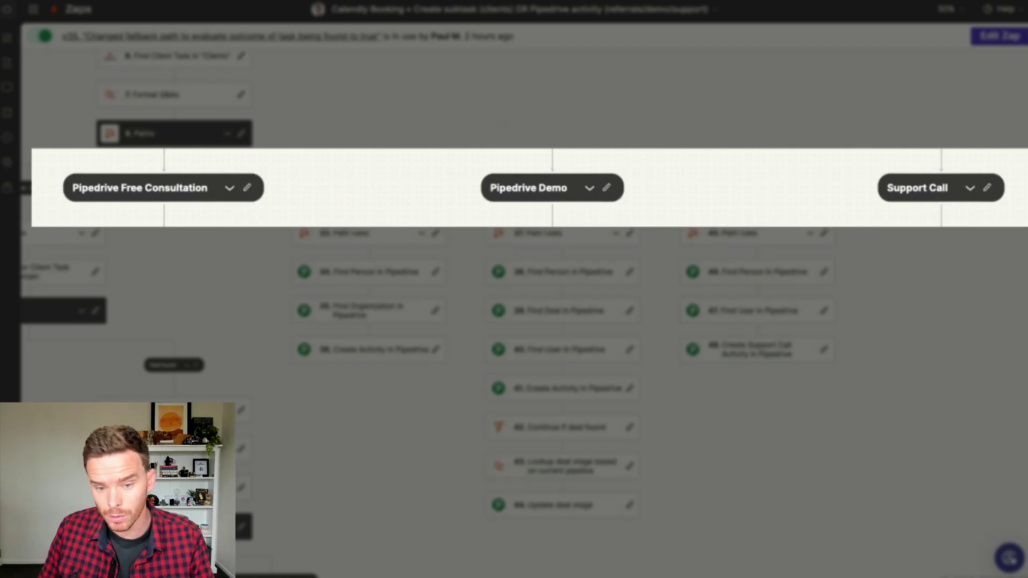
scroll(760, 425, "down", 2)
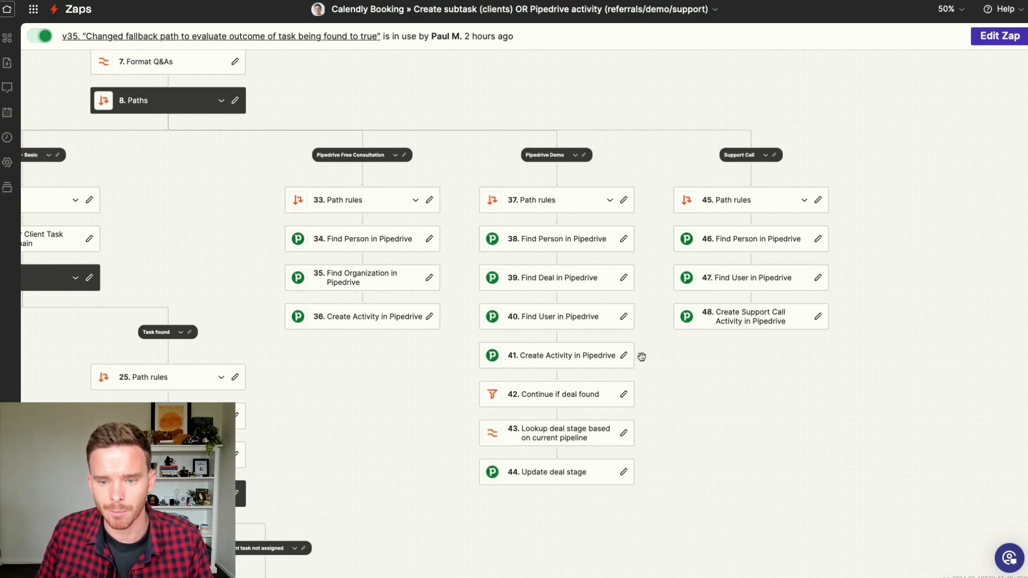
Step: Review the parent-task branches, steps 9–28, then open the Find Client Task in "Clients" step
left_click_drag(230, 218, 898, 172)
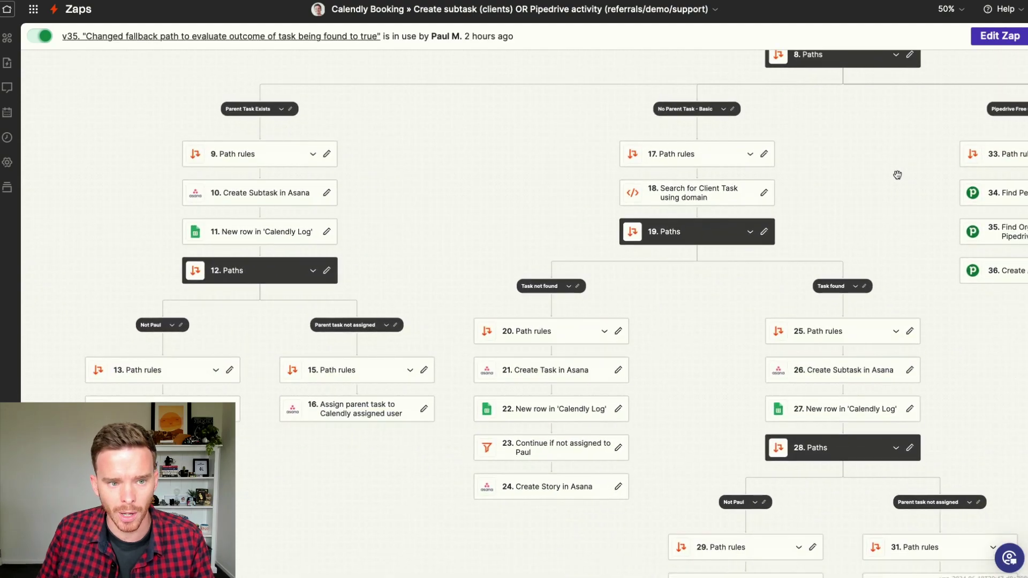
left_click_drag(803, 175, 526, 486)
scroll(607, 302, "up", 3)
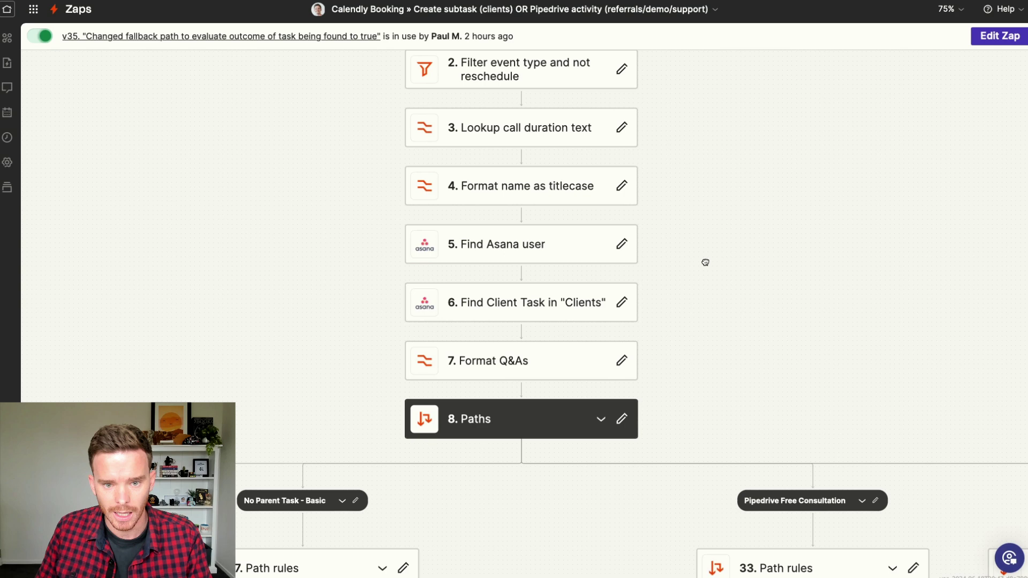
scroll(705, 262, "up", 3)
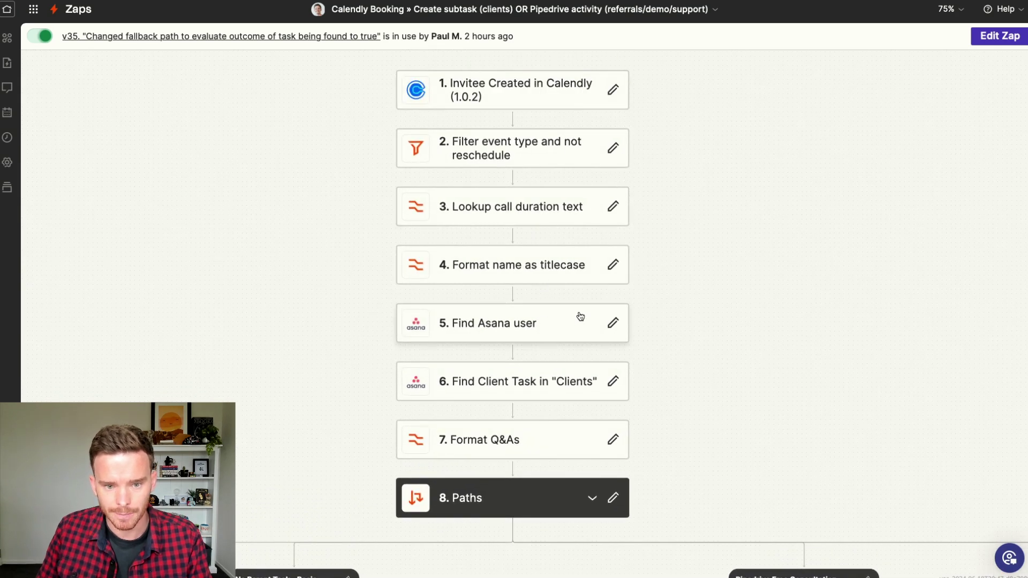
left_click_drag(675, 312, 657, 282)
scroll(616, 298, "down", 1)
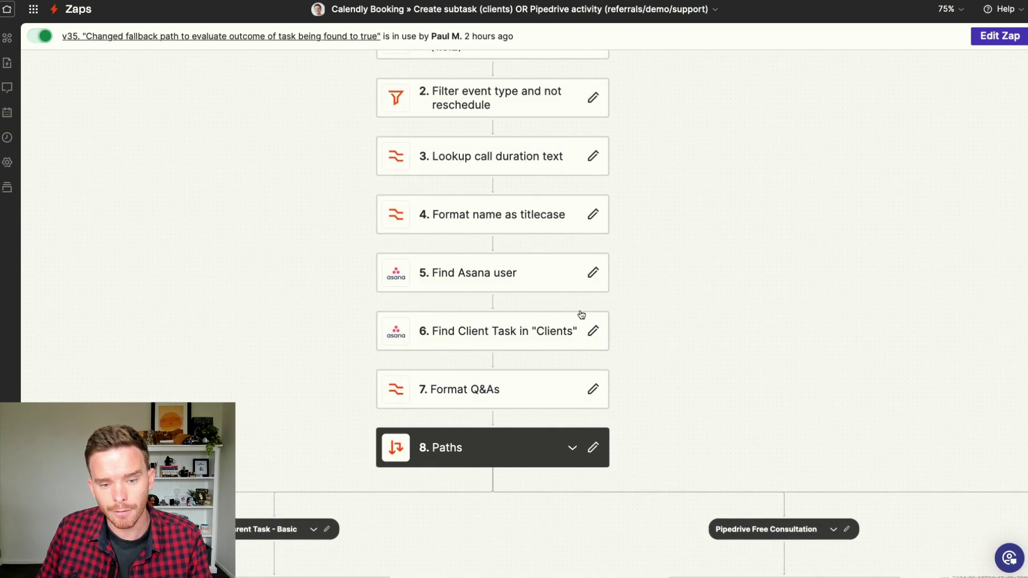
left_click(501, 337)
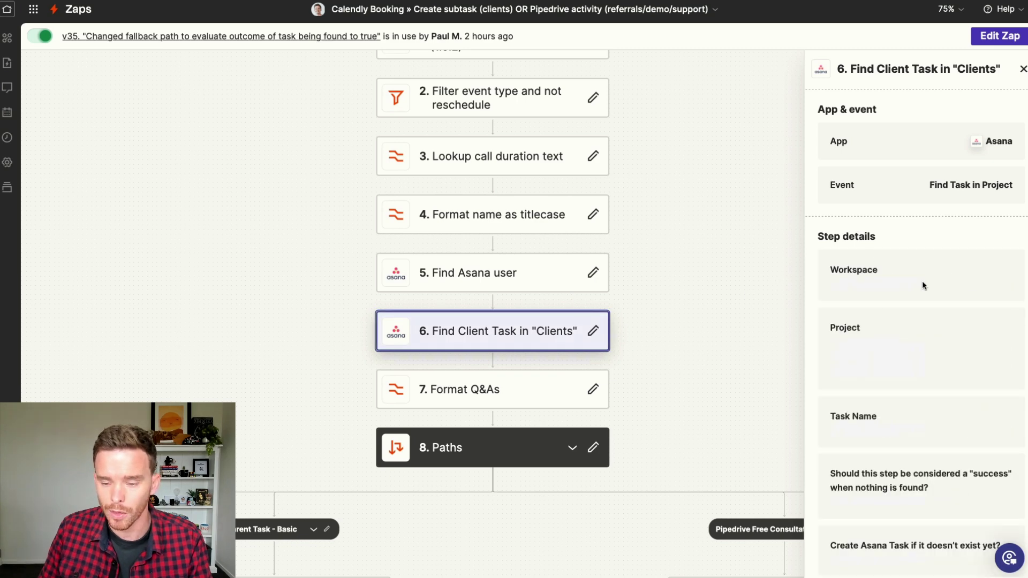
scroll(924, 317, "down", 1)
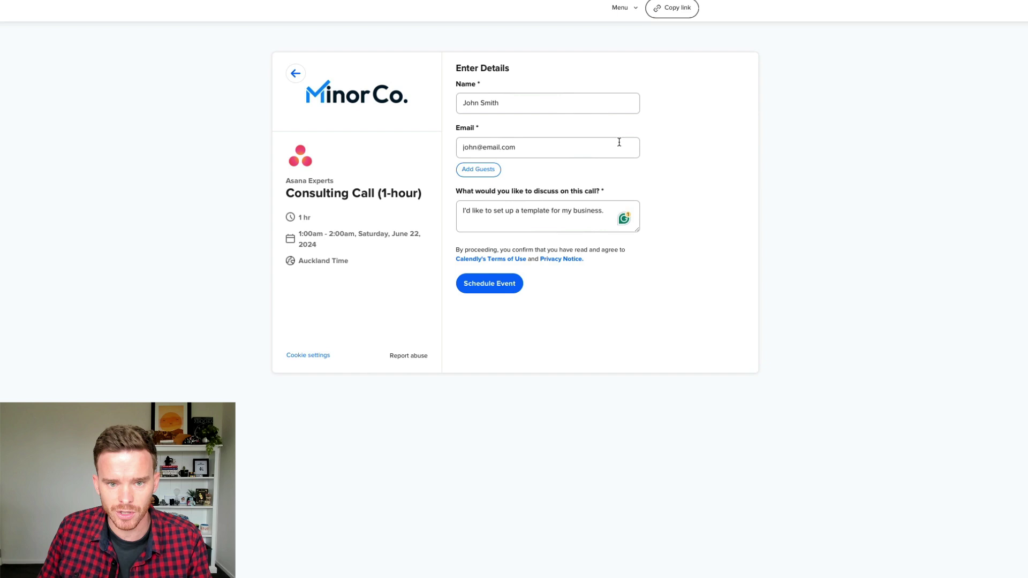
Step: Inspect step 6's booking name and task title fields, then close its details panel
left_click_drag(512, 98, 446, 97)
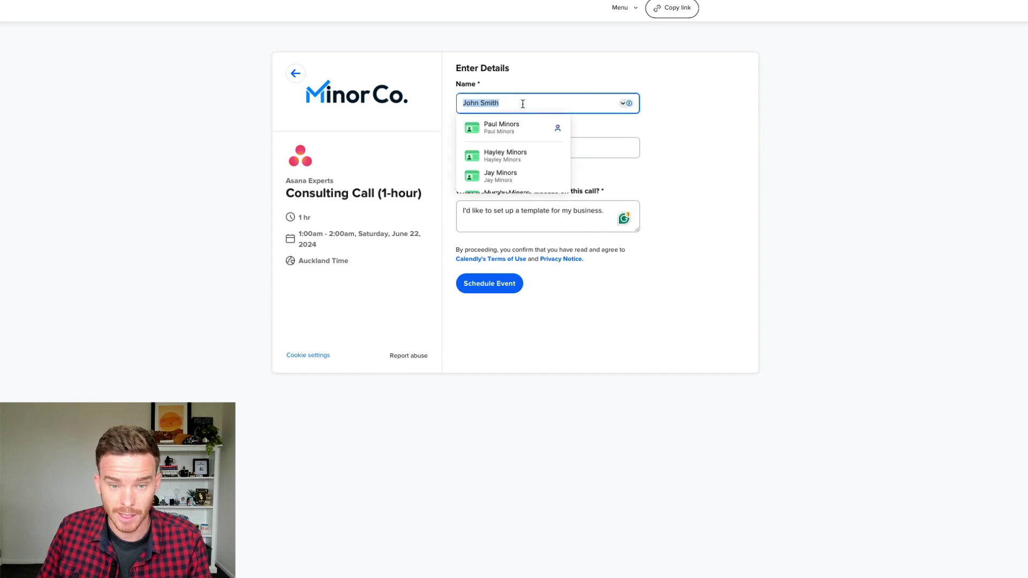
left_click(503, 101)
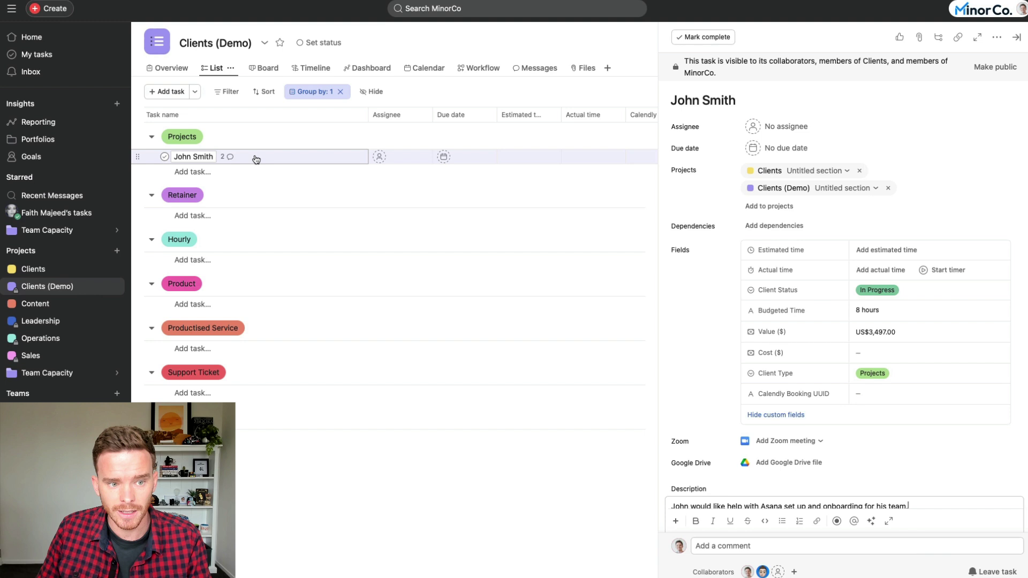
triple_click(722, 102)
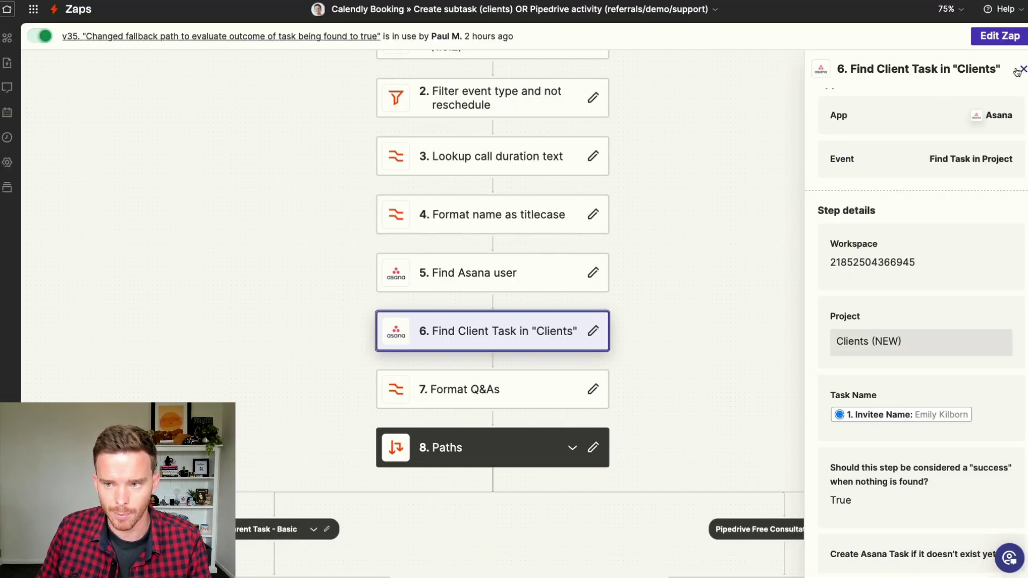
left_click(1021, 71)
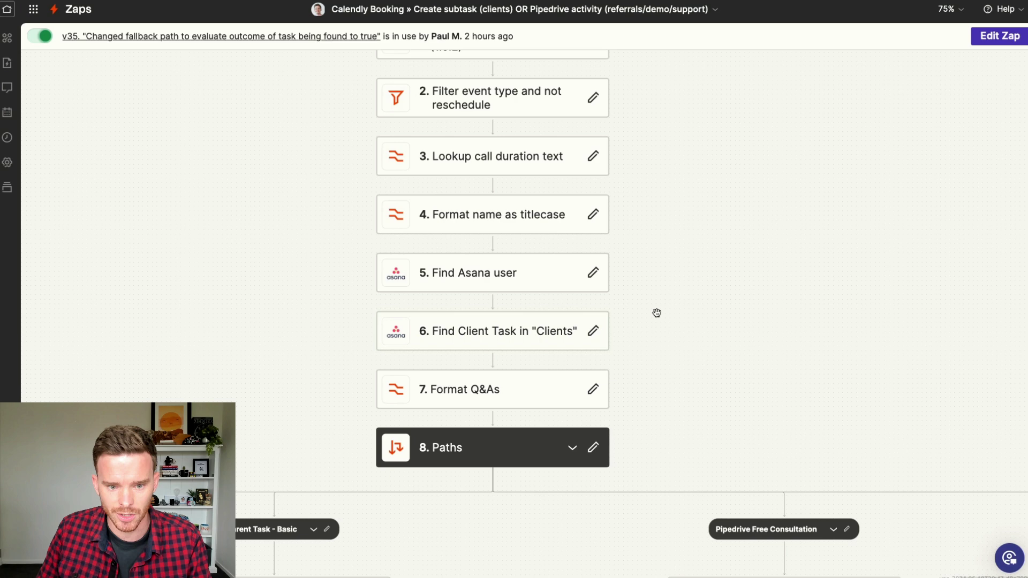
left_click_drag(298, 339, 836, 10)
left_click_drag(379, 315, 538, 200)
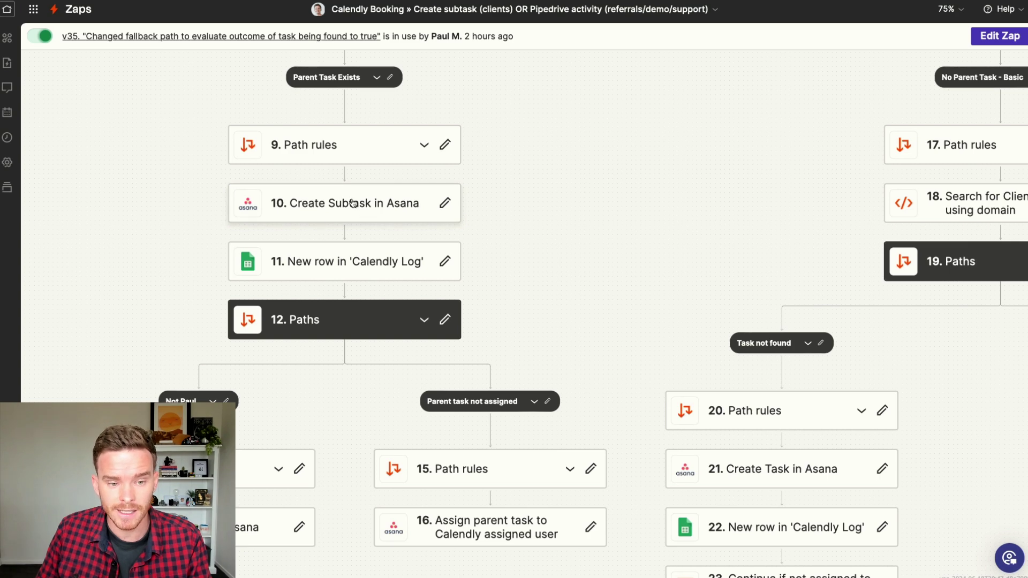
left_click_drag(523, 241, 530, 78)
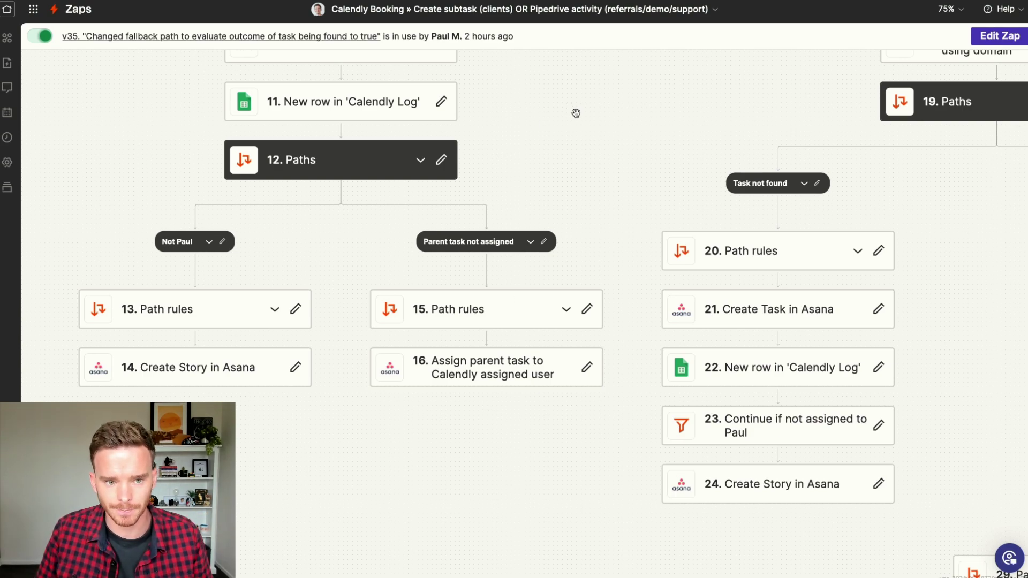
scroll(574, 112, "up", 4)
left_click_drag(586, 190, 291, 177)
scroll(638, 113, "right", 3)
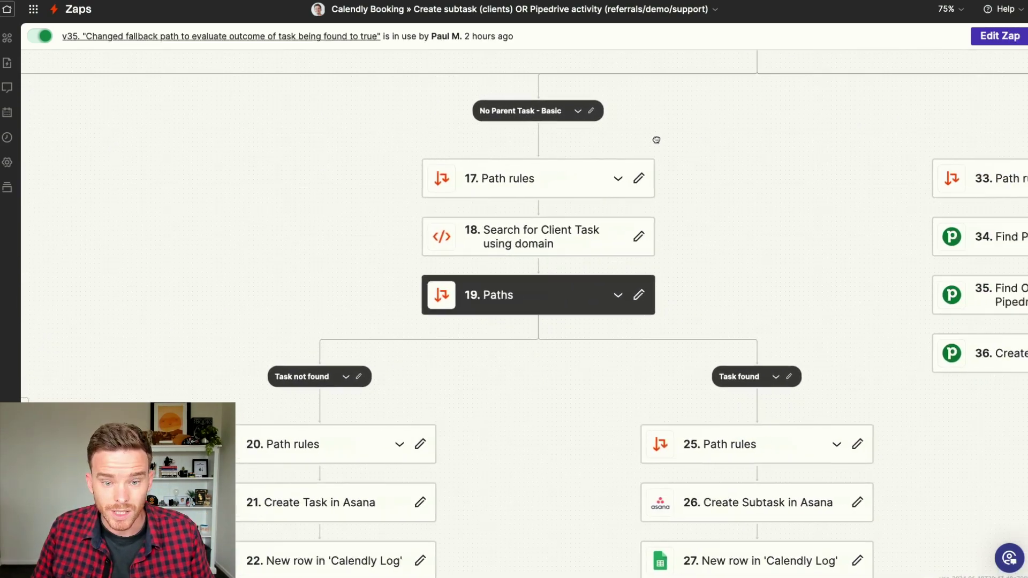
left_click_drag(638, 177, 654, 134)
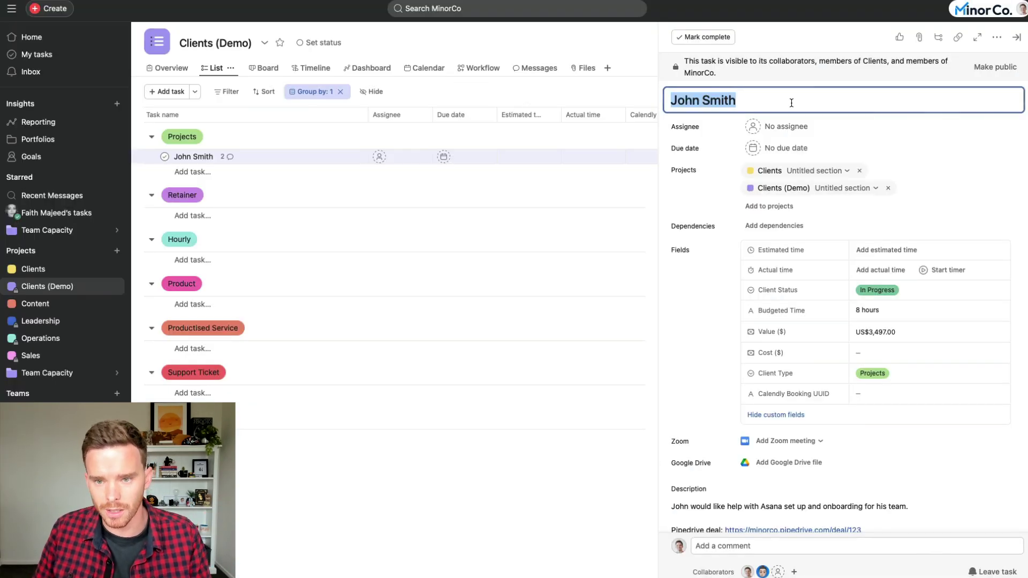
key("Right")
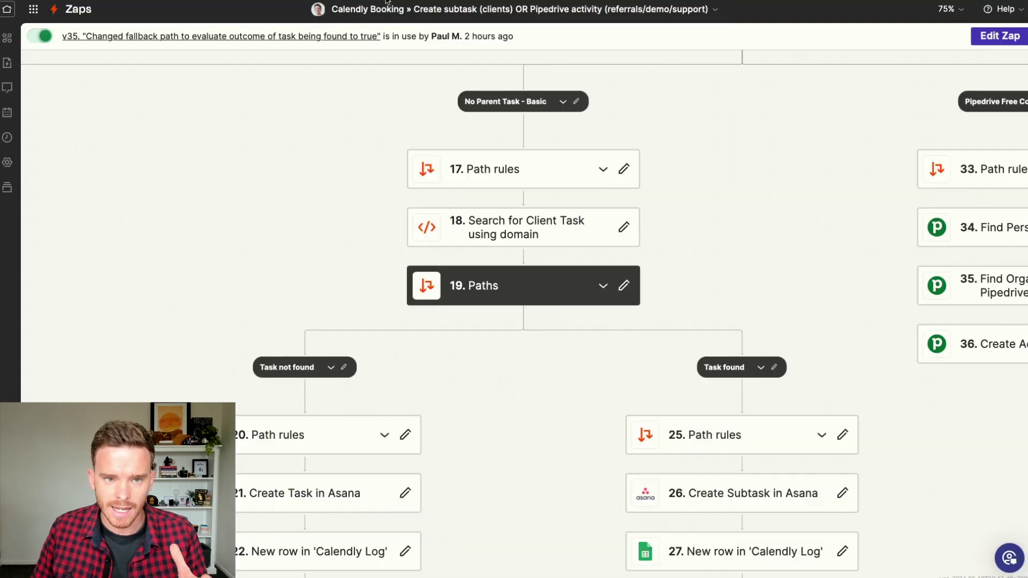
scroll(755, 158, "down", 2)
scroll(755, 158, "down", 2)
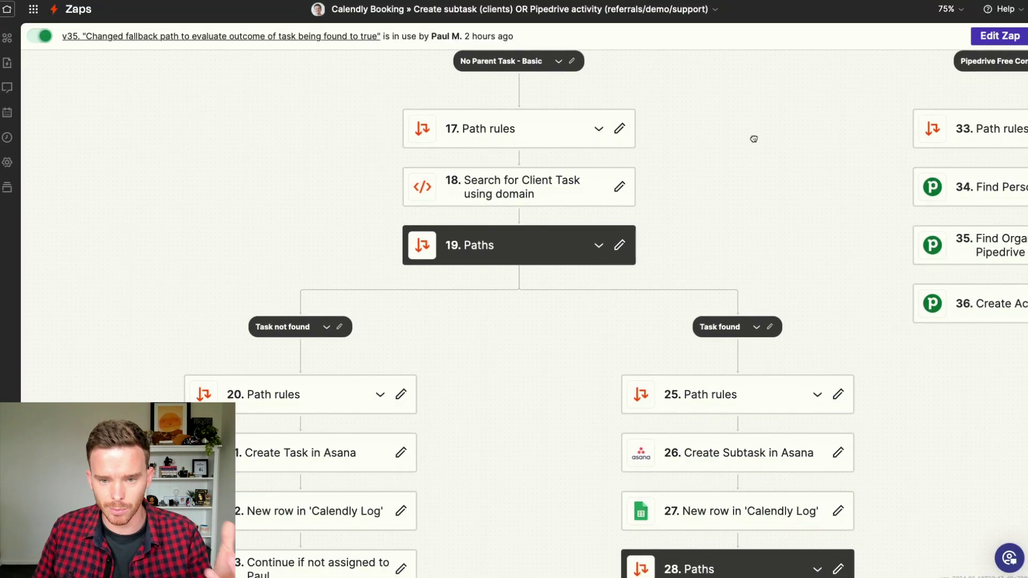
scroll(735, 223, "down", 5)
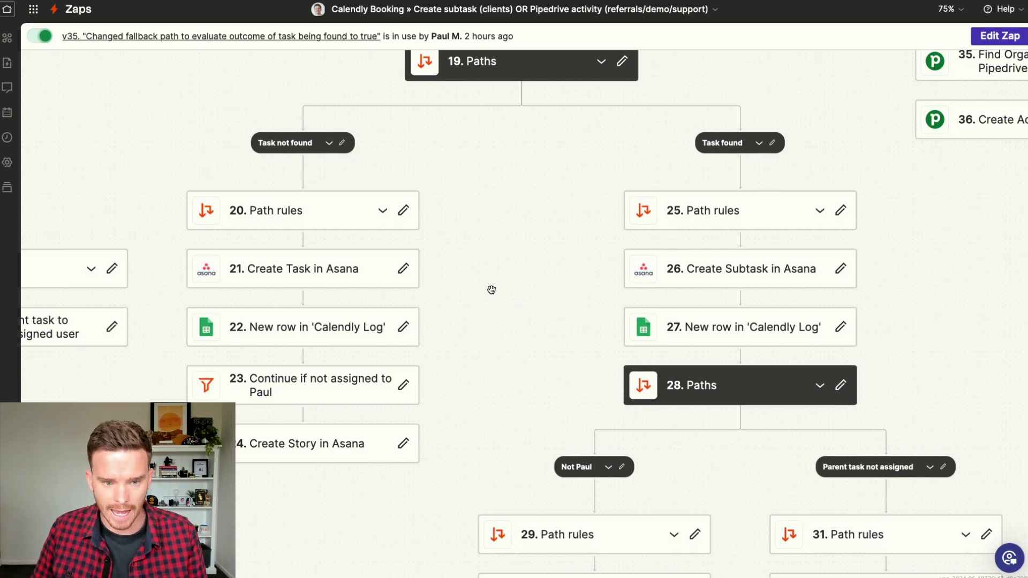
scroll(498, 275, "down", 1)
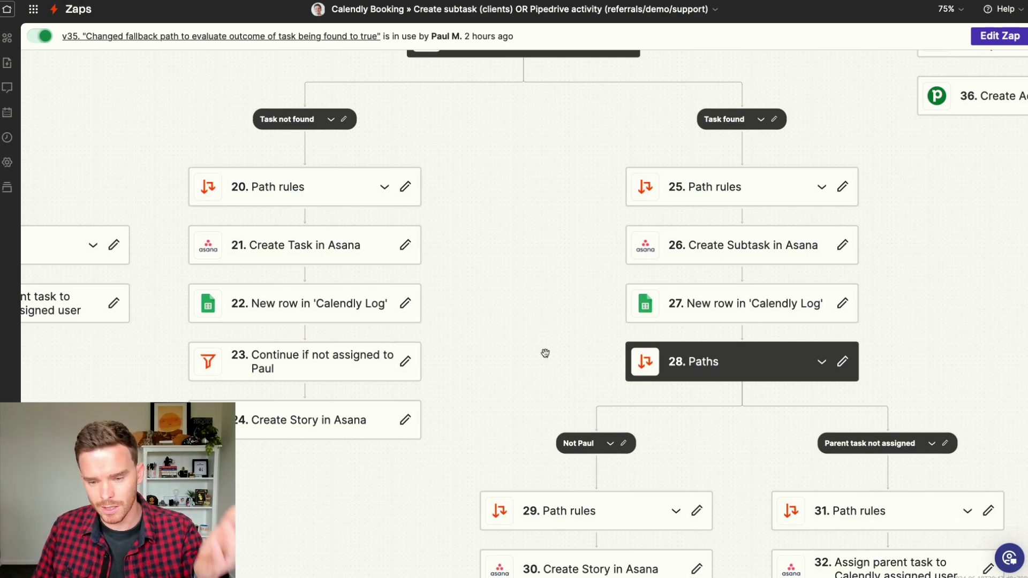
left_click_drag(567, 367, 416, 210)
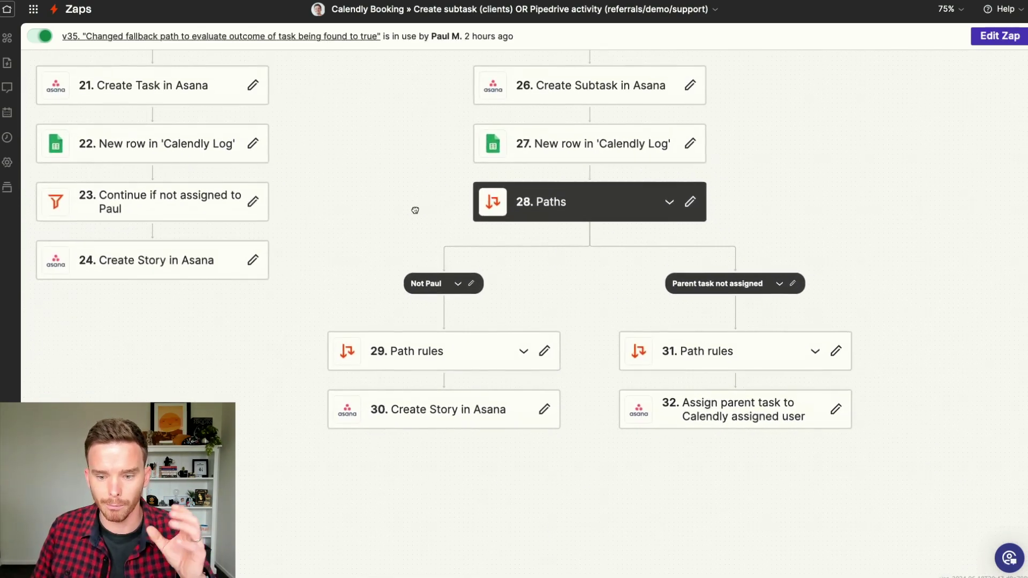
left_click_drag(472, 247, 632, 375)
scroll(865, 94, "down", 3)
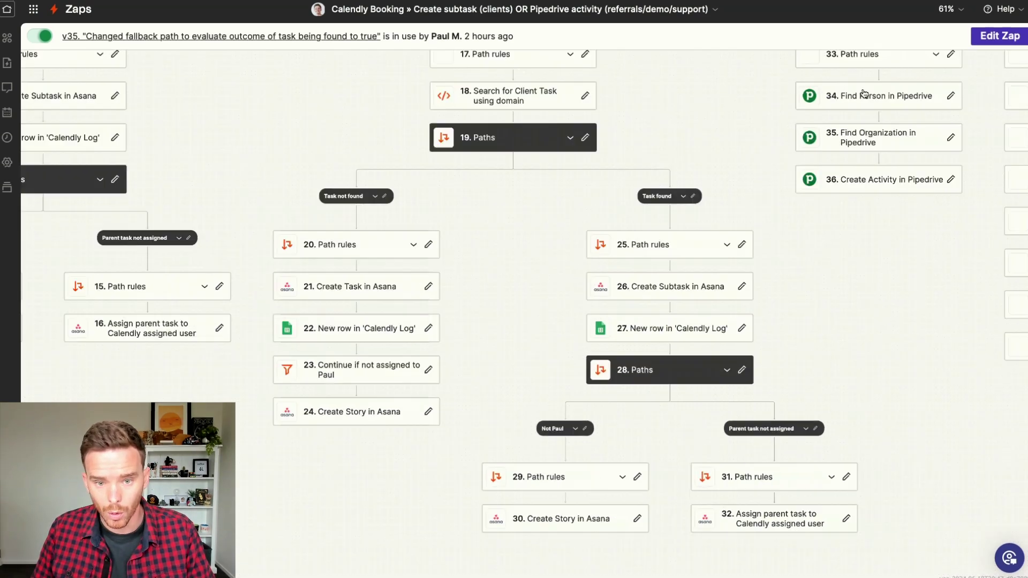
scroll(711, 174, "down", 5)
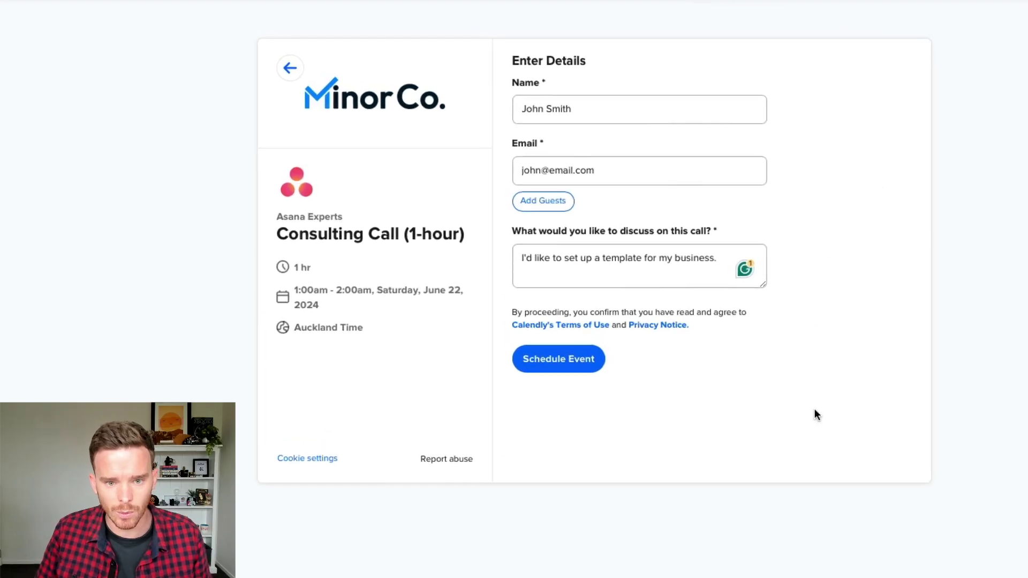
Step: Schedule the 1:00am–2:00am June 22 Consulting Call and review the confirmation
left_click(560, 363)
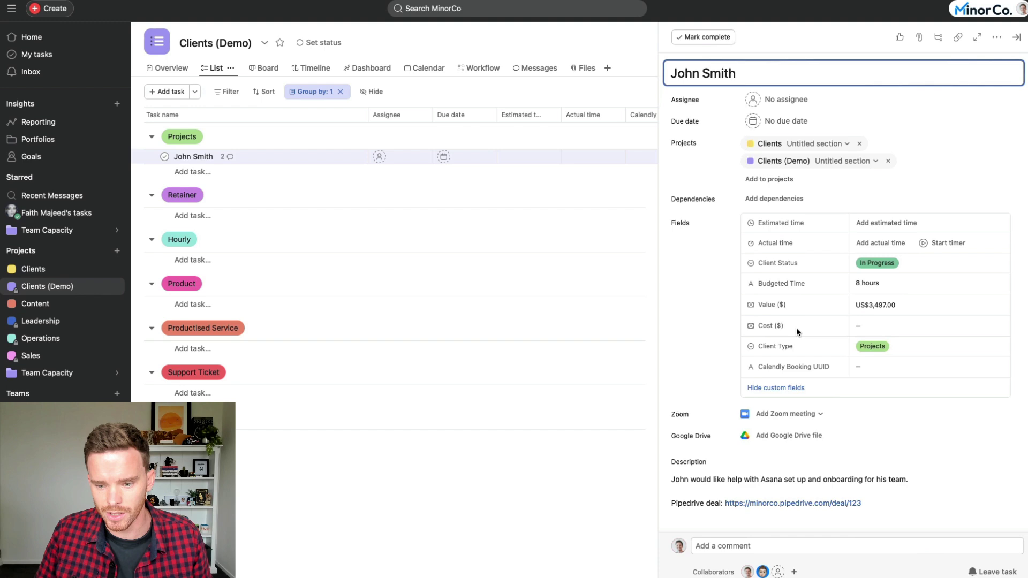
scroll(796, 328, "down", 5)
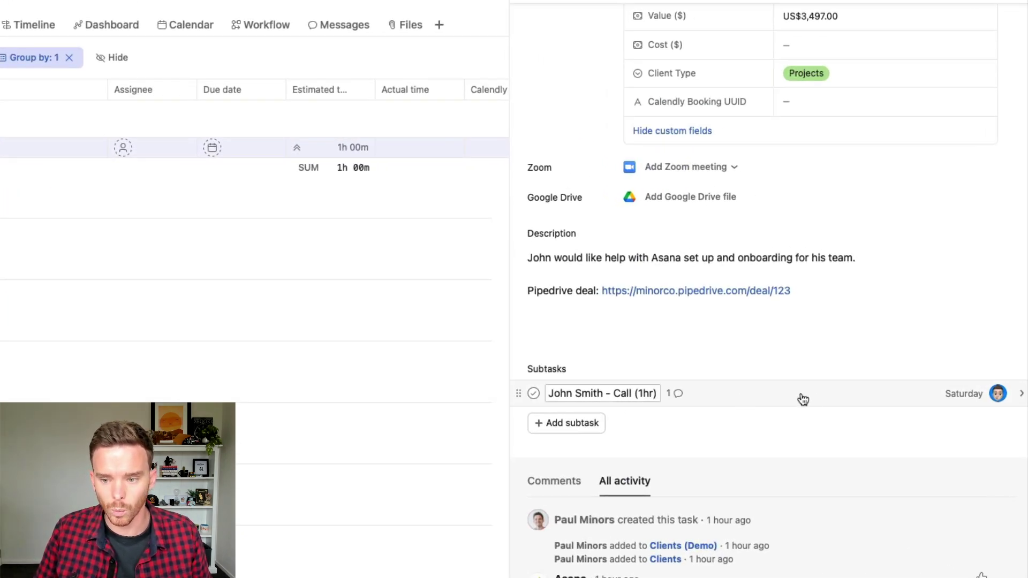
left_click(974, 394)
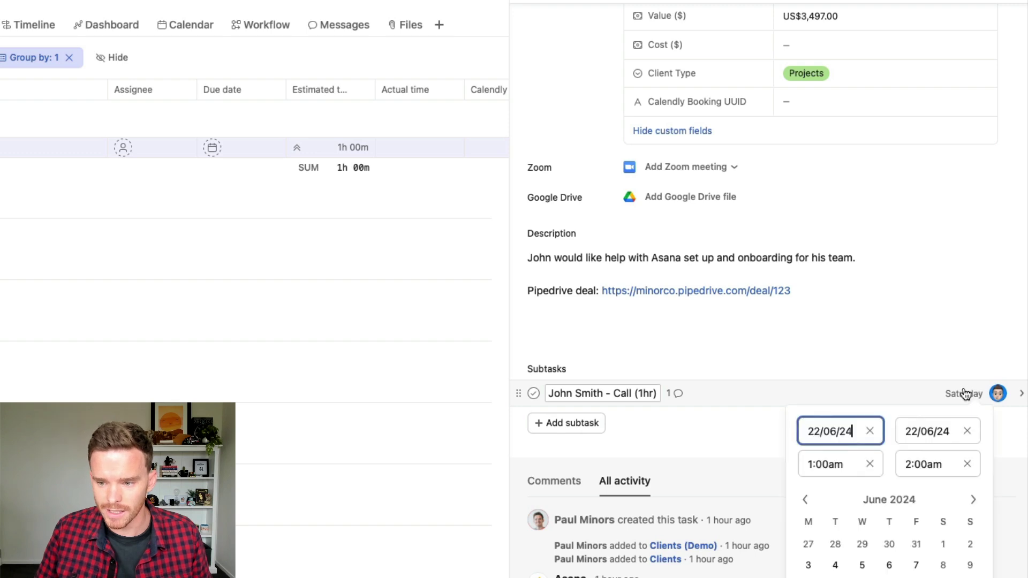
left_click(744, 433)
scroll(841, 431, "up", 1)
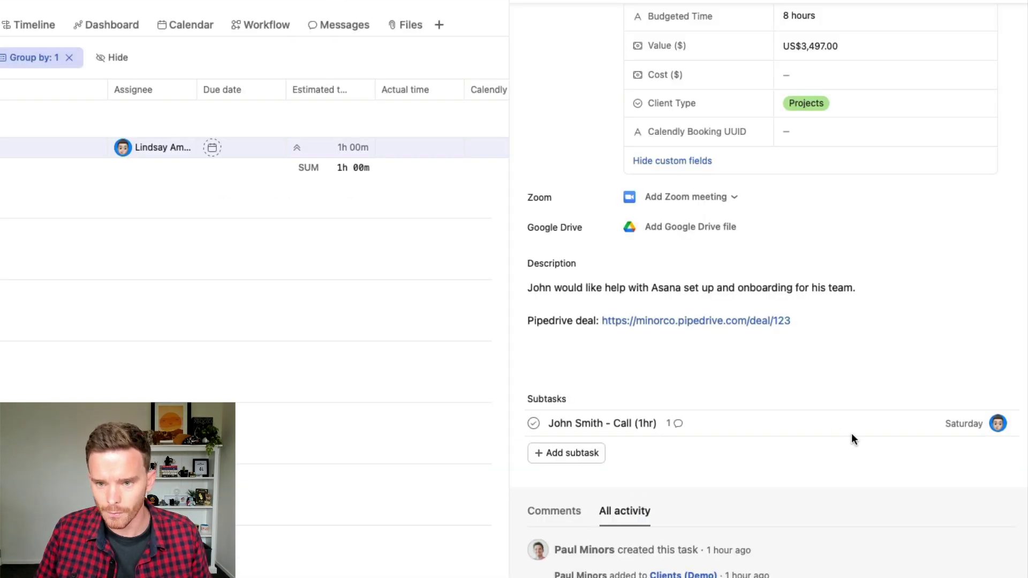
Step: Open the Call (1hr) subtask and review the booking answers in its description
left_click(1021, 426)
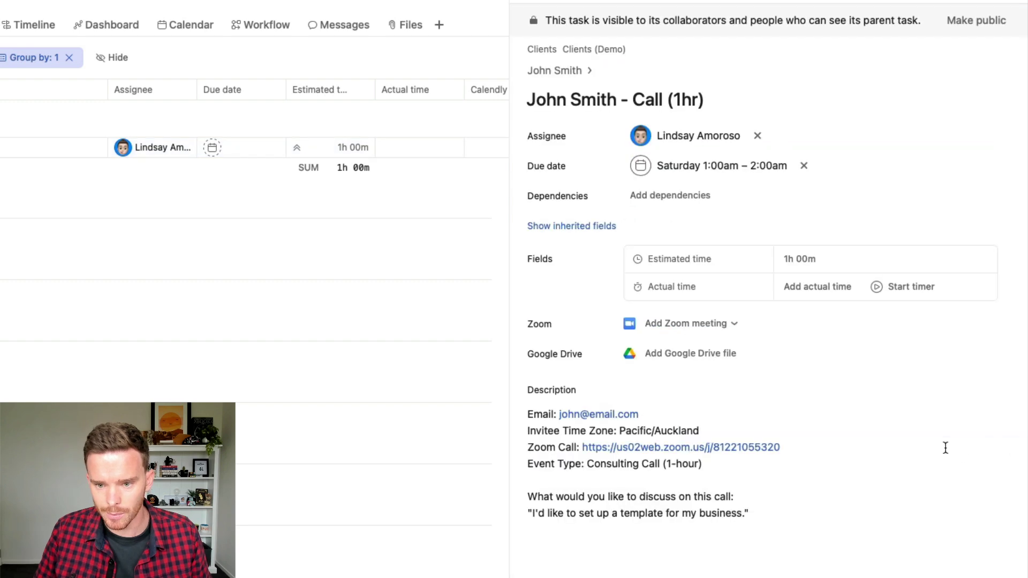
scroll(766, 512, "down", 2)
left_click(758, 444)
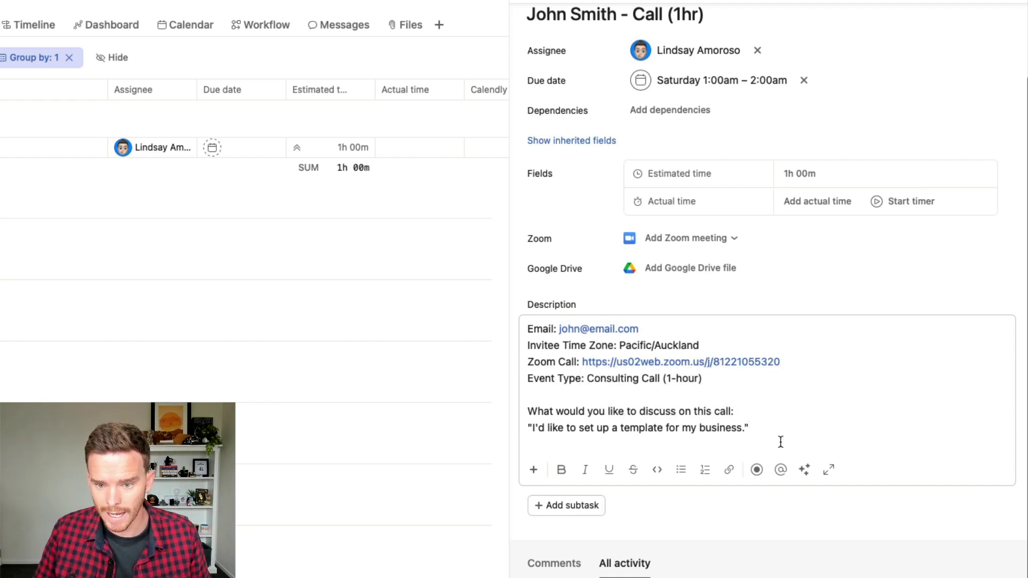
left_click_drag(764, 426, 505, 421)
left_click(718, 425)
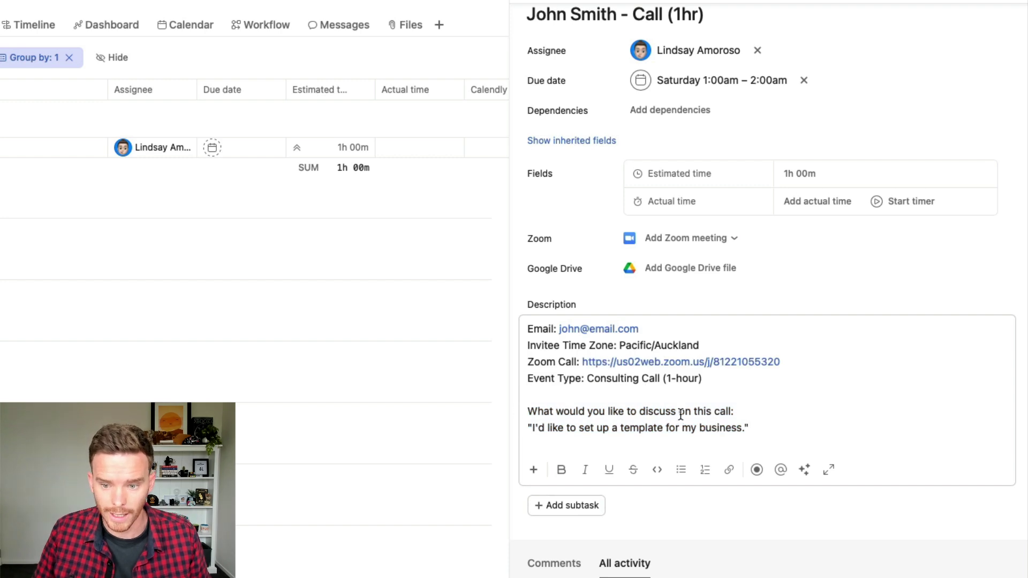
scroll(824, 406, "up", 2)
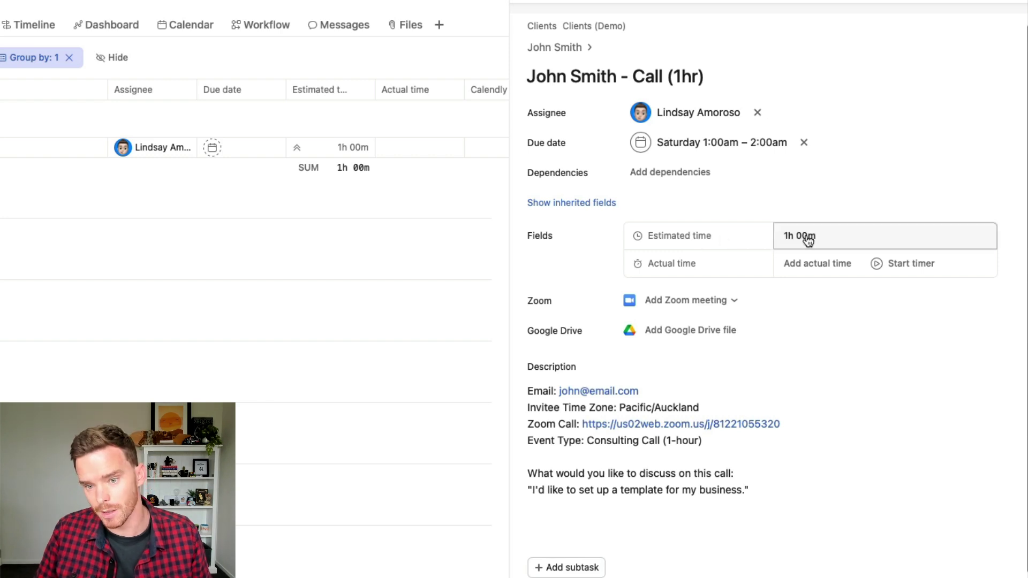
Step: Go to the parent client task, then reopen the Call (1hr) subtask
left_click(579, 50)
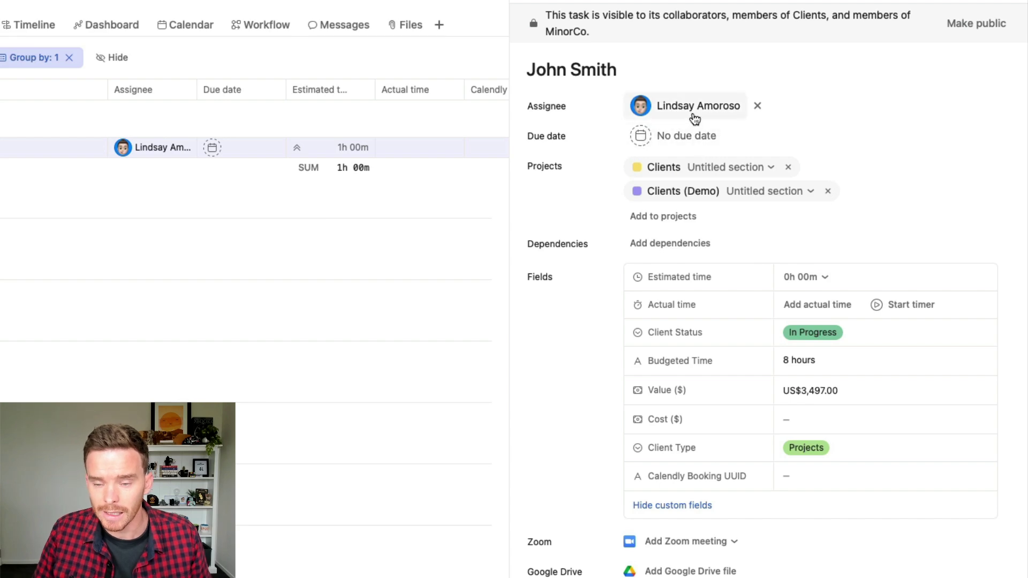
mouse_move(666, 106)
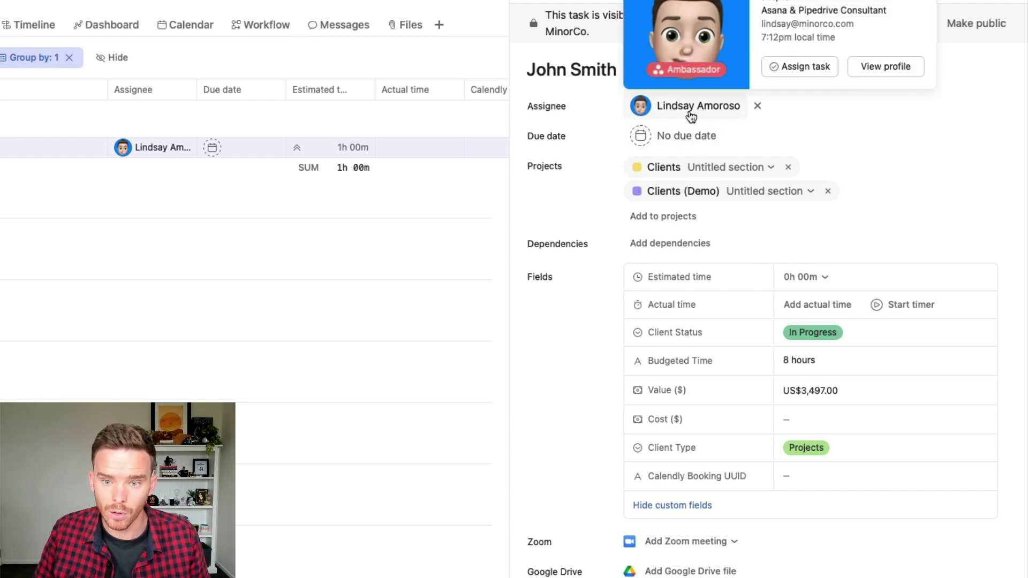
scroll(707, 267, "down", 8)
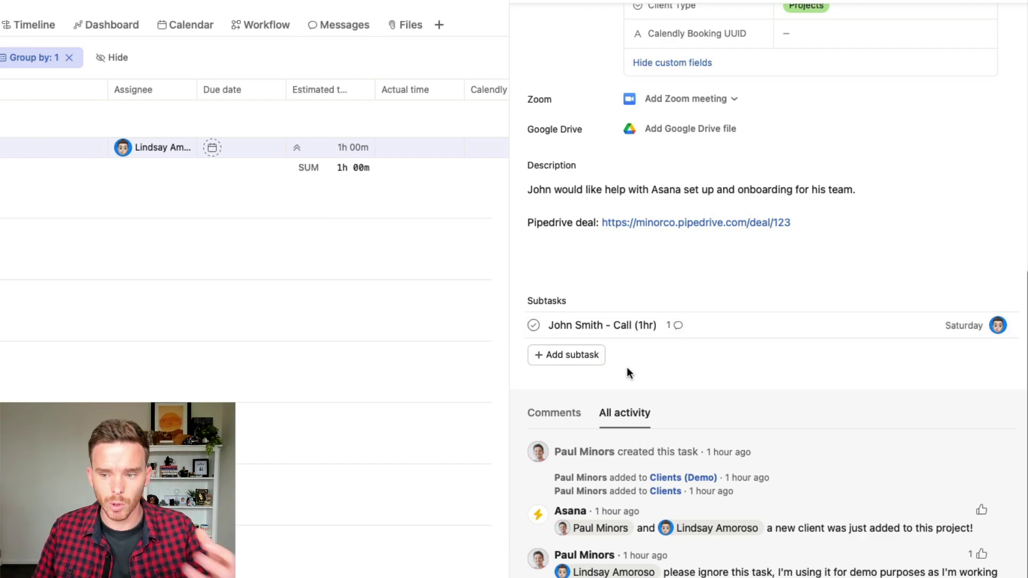
scroll(695, 348, "up", 8)
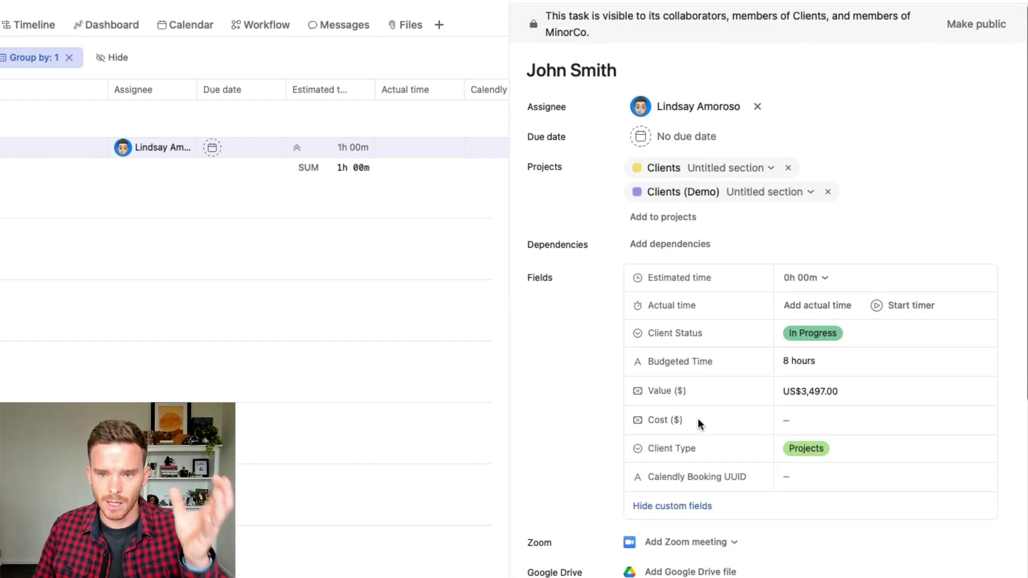
scroll(686, 394, "down", 5)
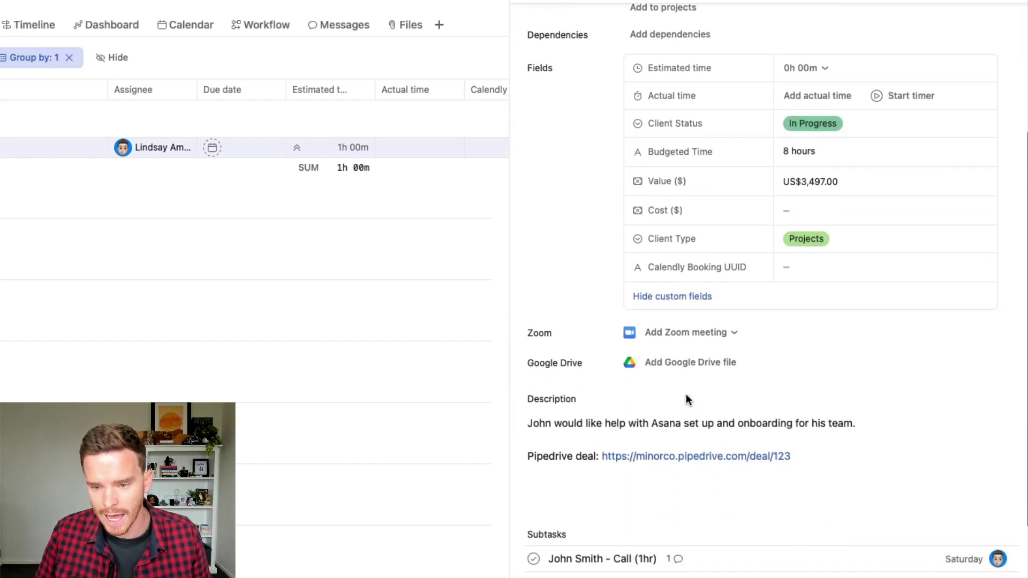
scroll(758, 420, "down", 2)
left_click(616, 493)
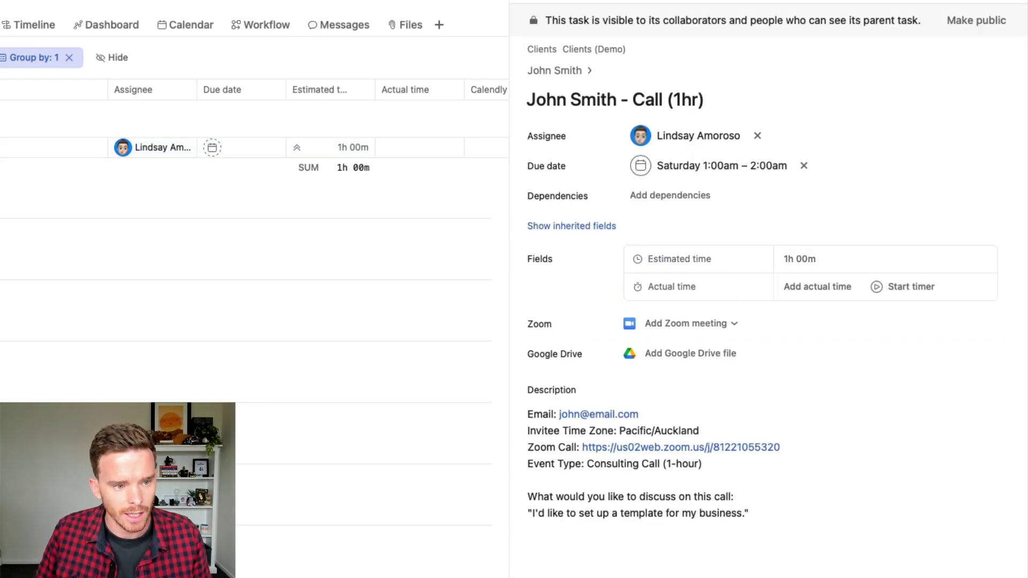
Step: Open Team Capacity's workload view across June and July and collapse a member's expanded task cards
left_click(78, 230)
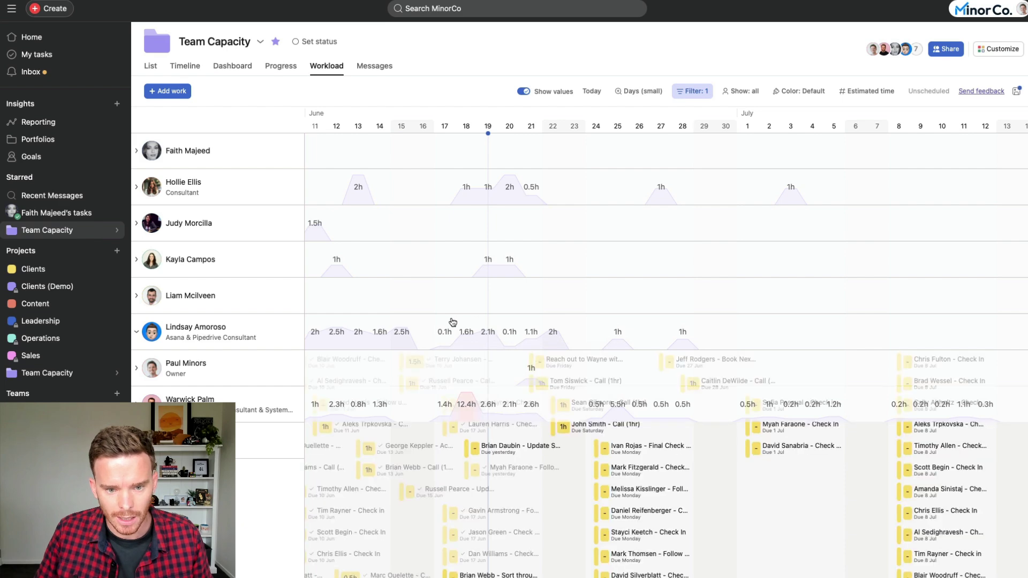
scroll(577, 344, "down", 3)
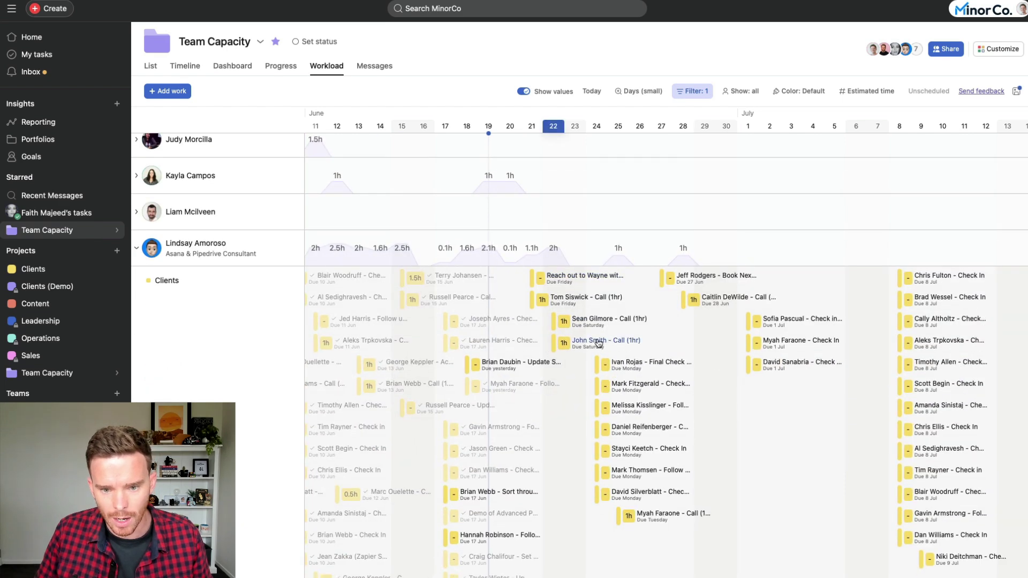
left_click(138, 250)
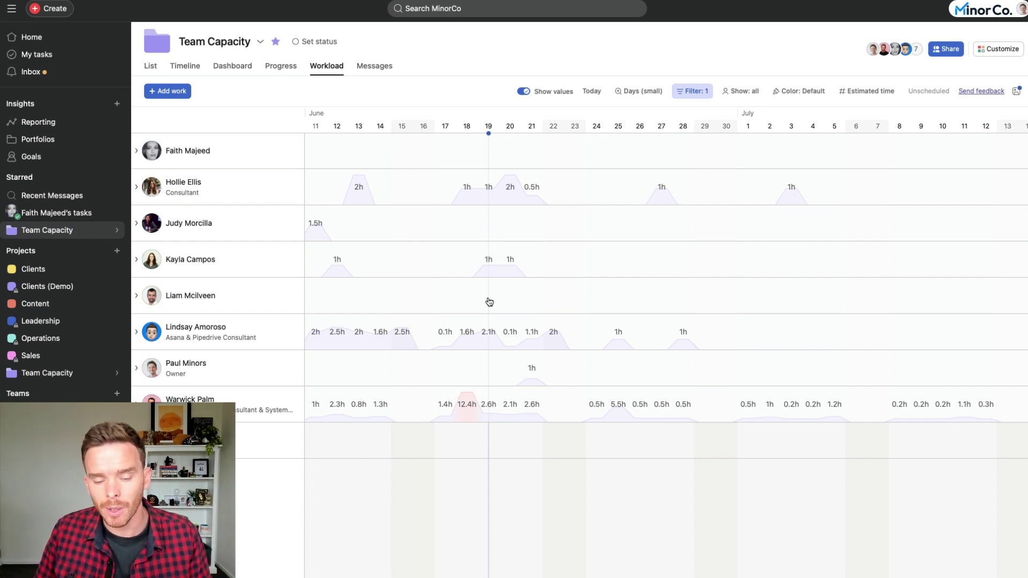
scroll(493, 302, "left", 5)
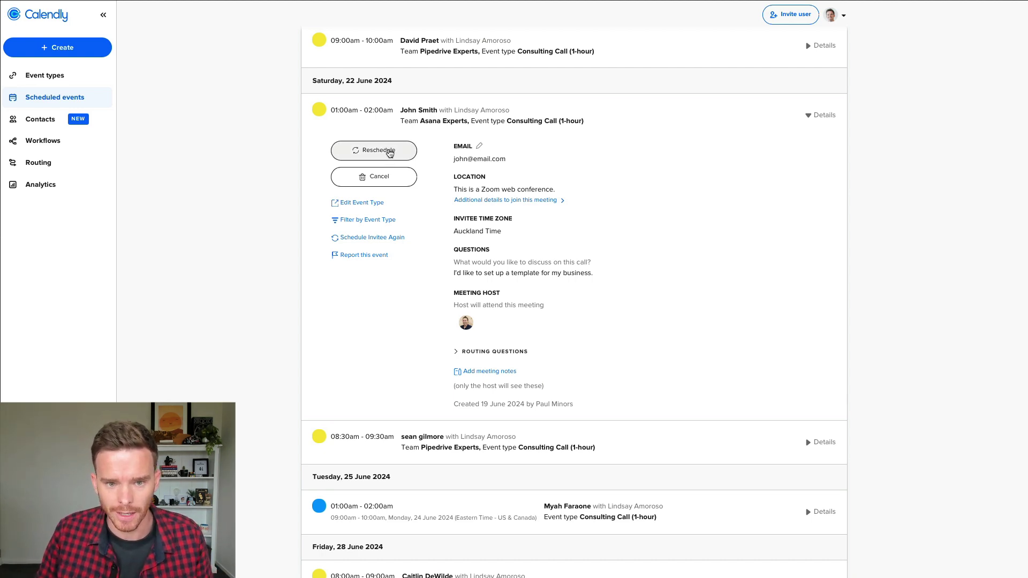
Step: Reschedule the call to Tuesday 25 June, 8:00am, reason 'I need a bit more time to create my template'
left_click(388, 154)
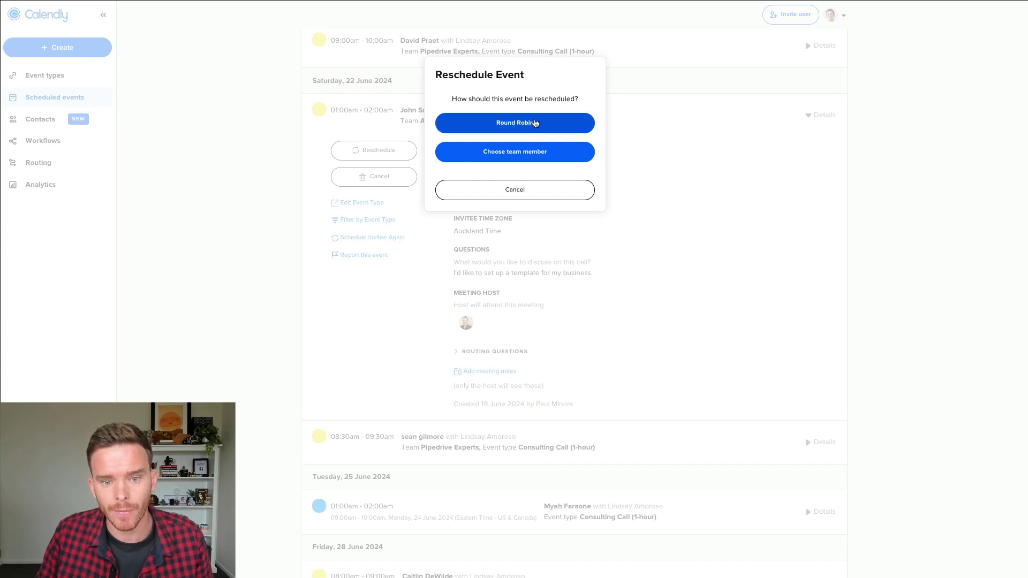
left_click(523, 158)
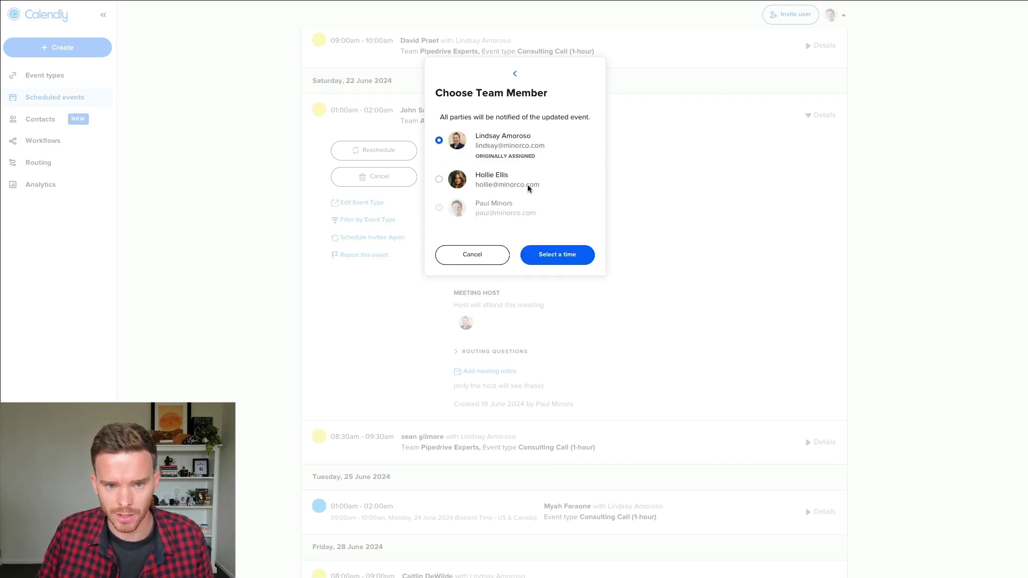
left_click(561, 255)
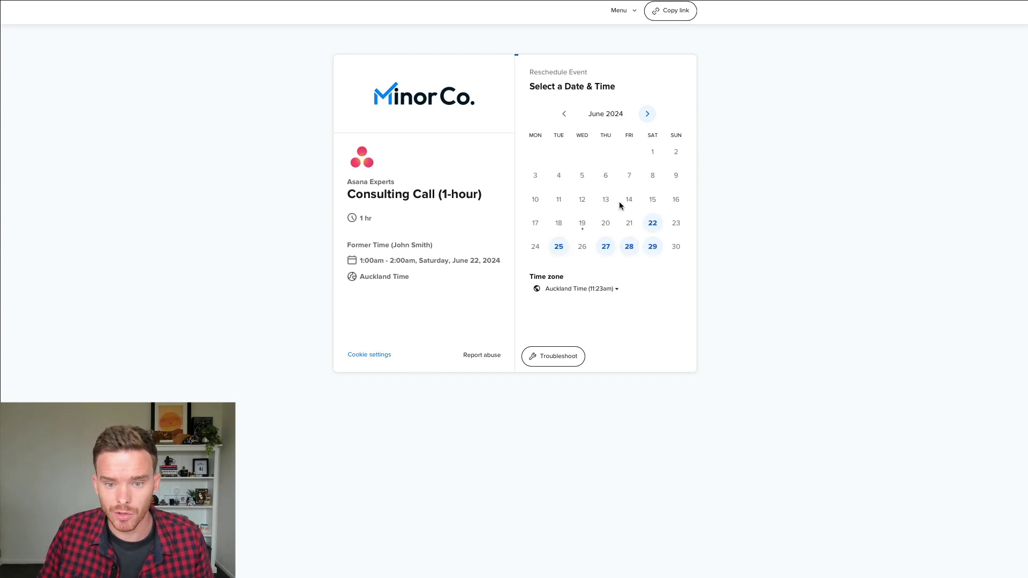
left_click(561, 248)
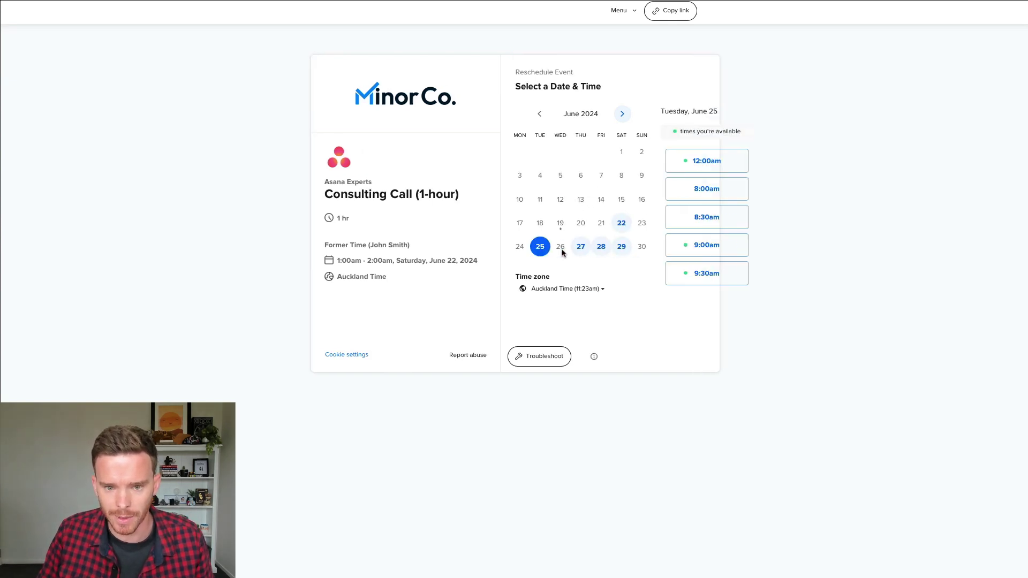
left_click(643, 190)
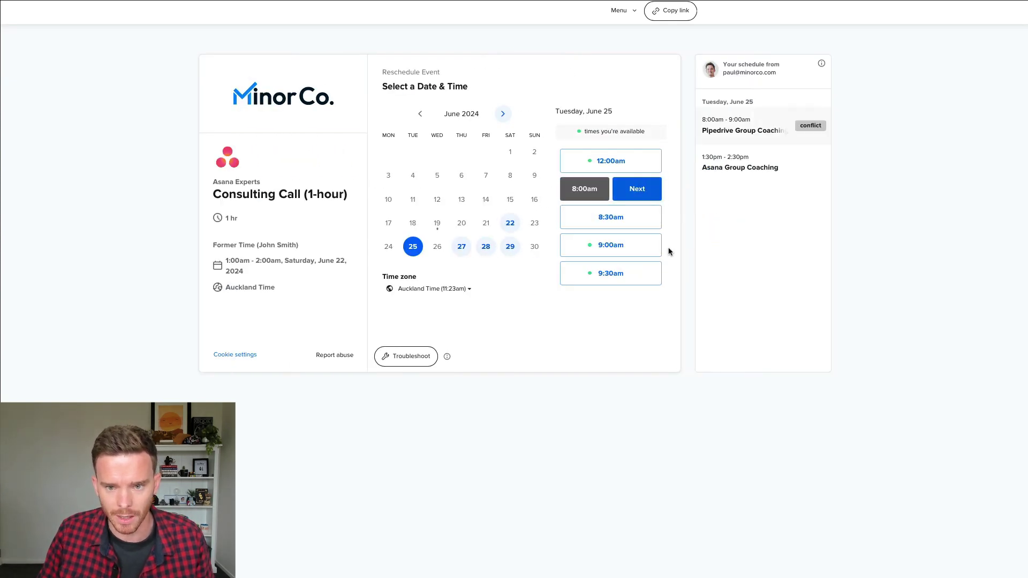
left_click(638, 188)
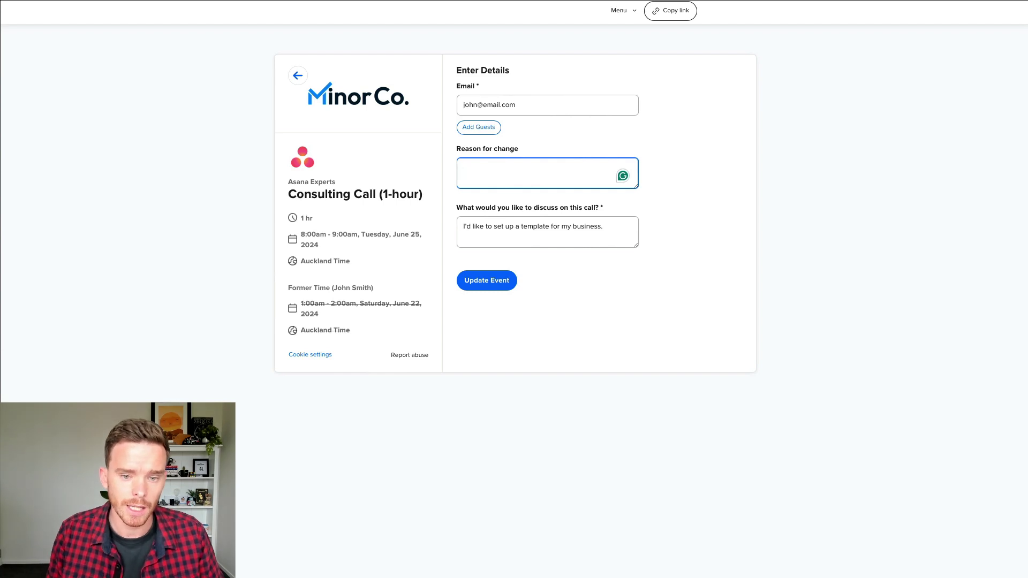
type("I need a bit more time to create my template")
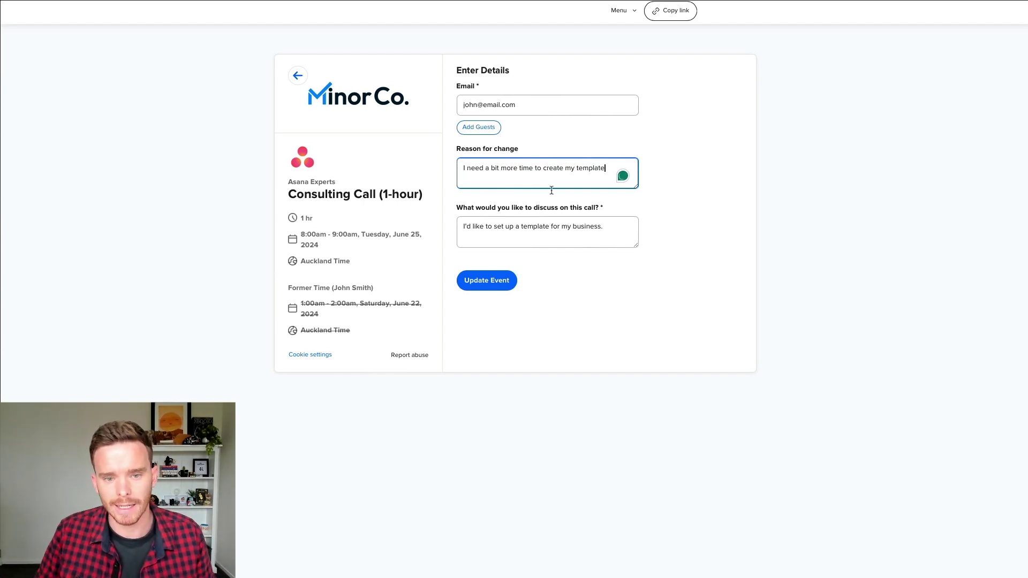
left_click(499, 280)
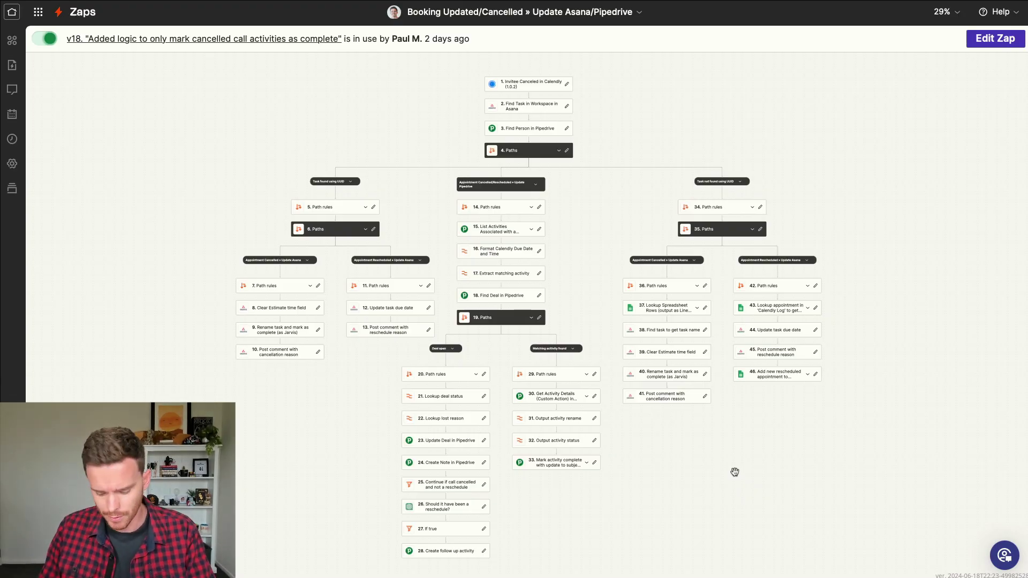
Step: Pan the Booking Updated/Cancelled zap canvas to inspect the 'Task found using UUID' branch
scroll(735, 472, "up", 5)
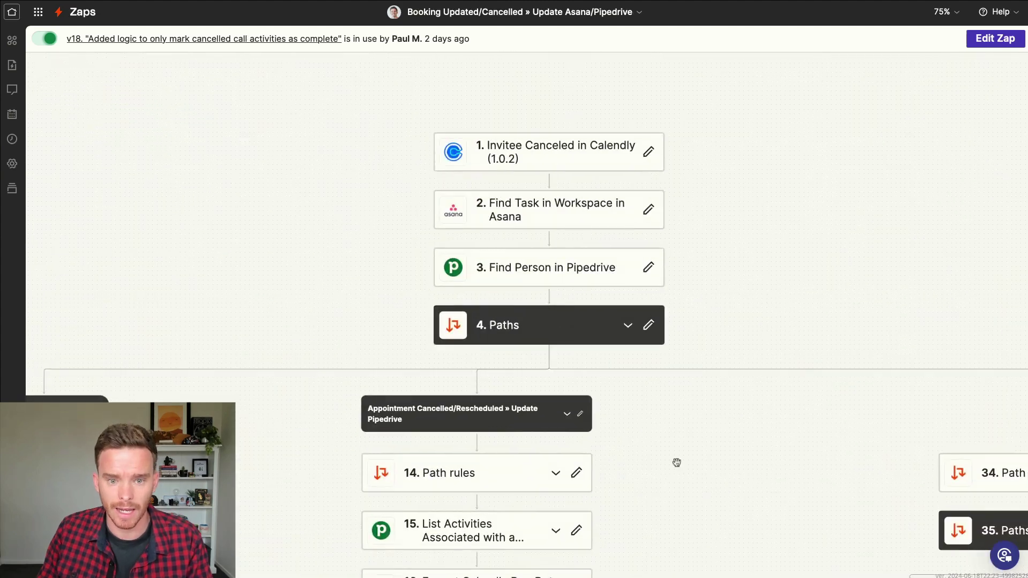
left_click_drag(567, 123, 531, 83)
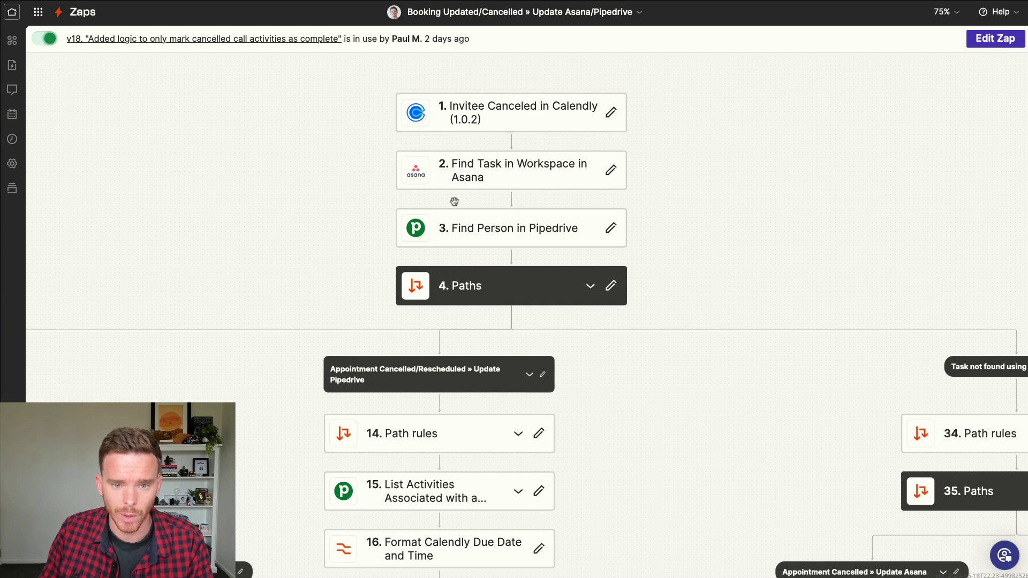
left_click_drag(399, 236, 524, 178)
scroll(524, 178, "down", 5)
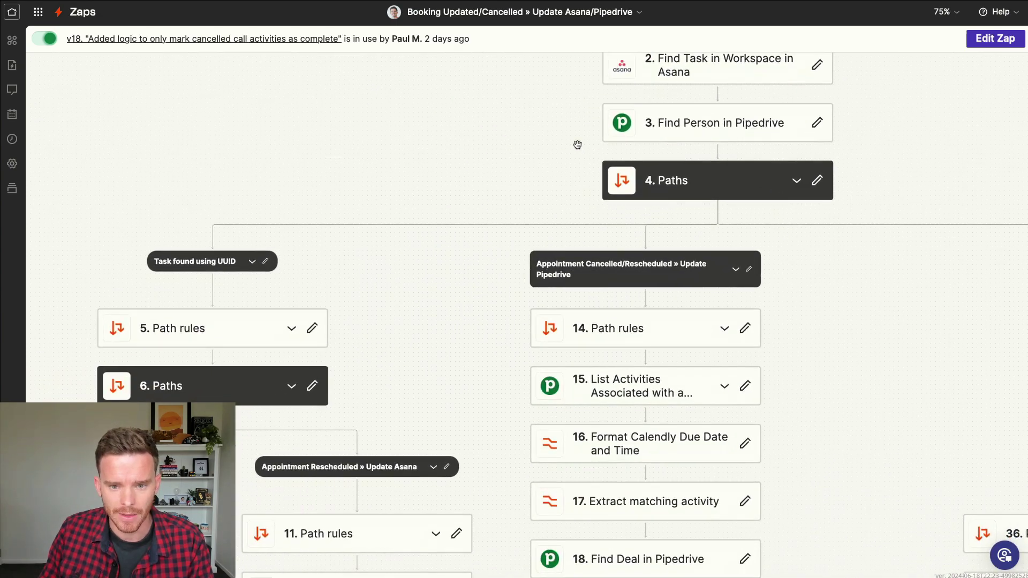
scroll(438, 134, "up", 5)
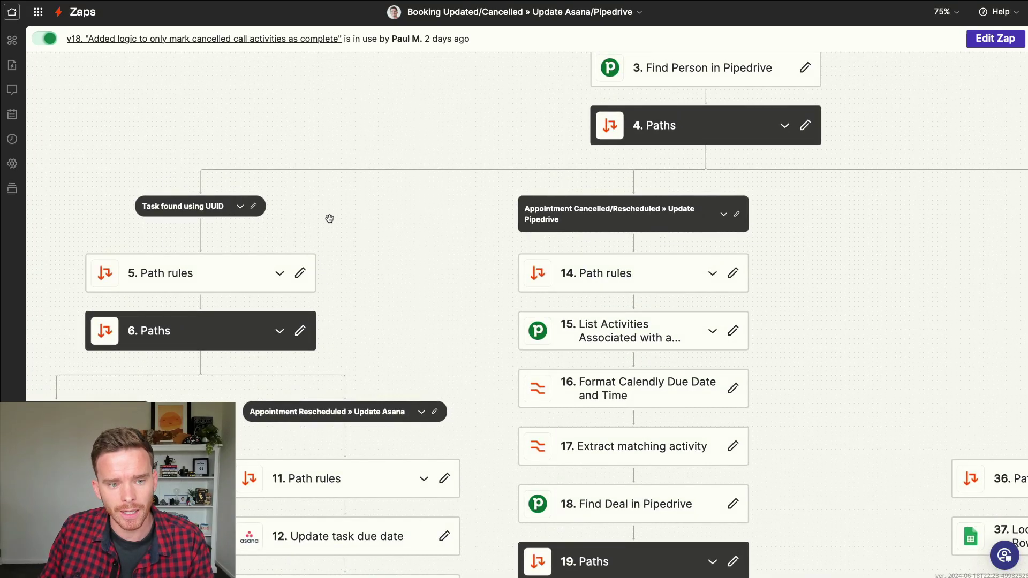
left_click_drag(329, 219, 360, 202)
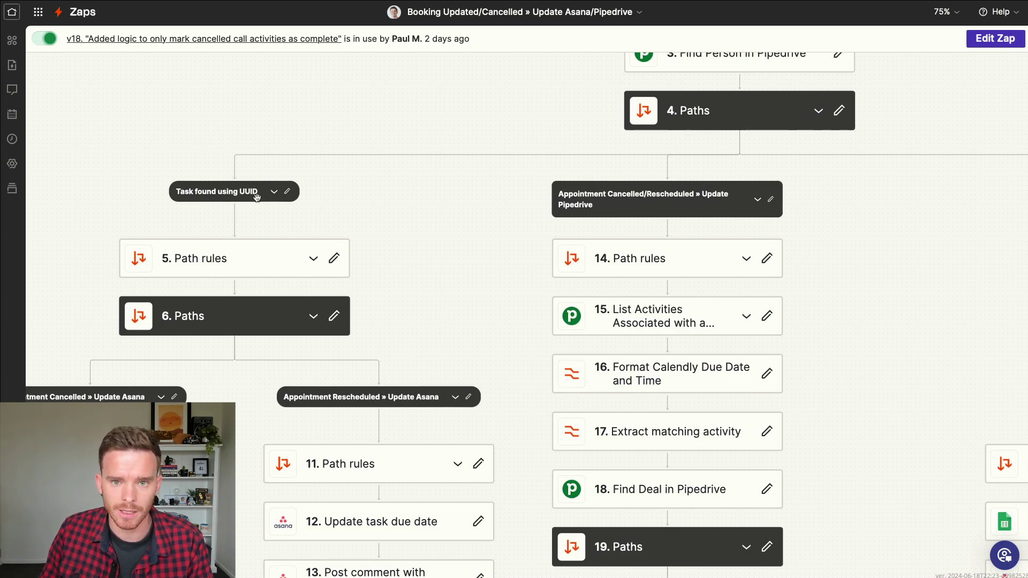
key("ctrl+Tab")
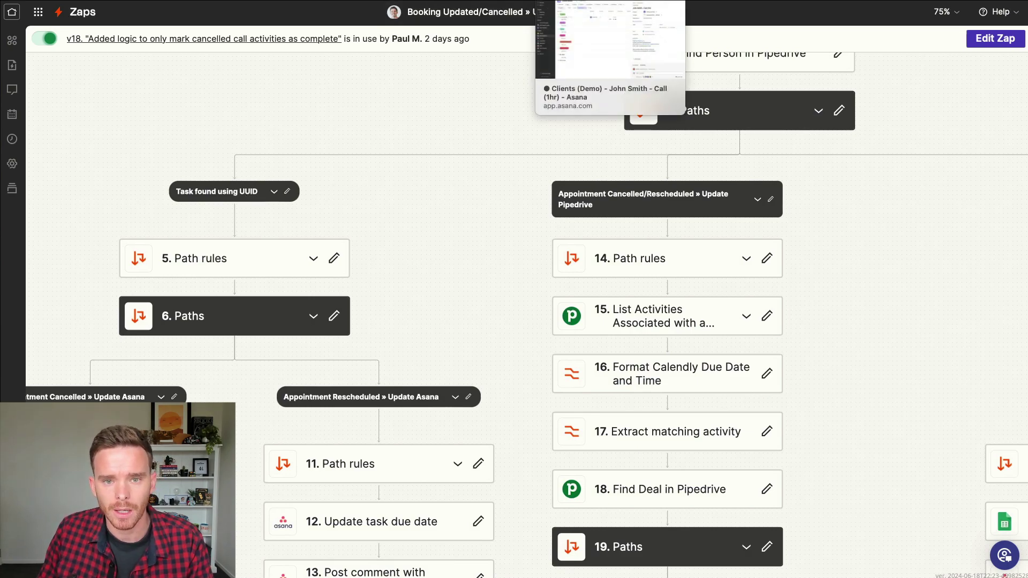
Step: Show the call task's inherited fields and select its Calendly Booking UUID value
left_click(879, 318)
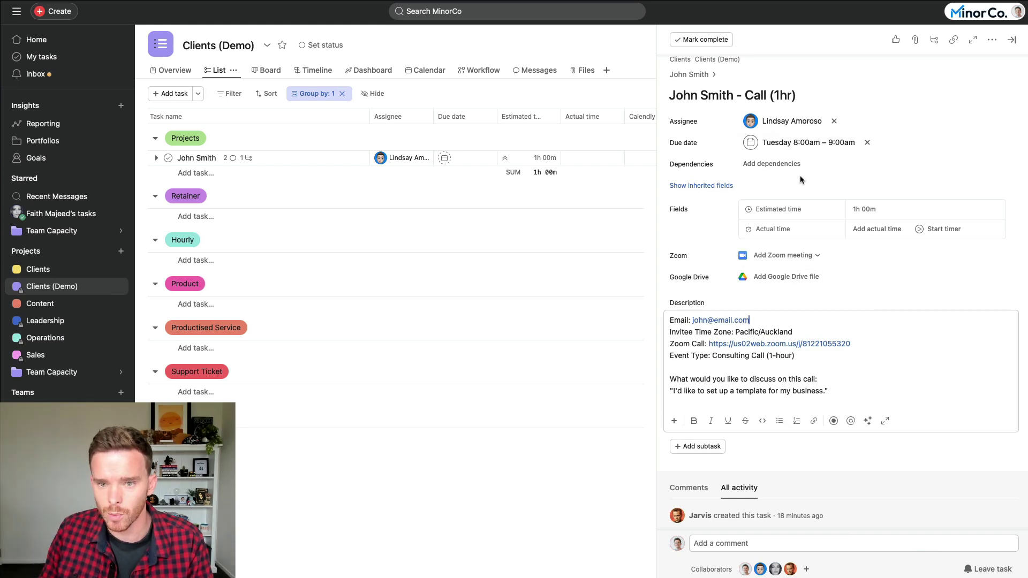
left_click(696, 185)
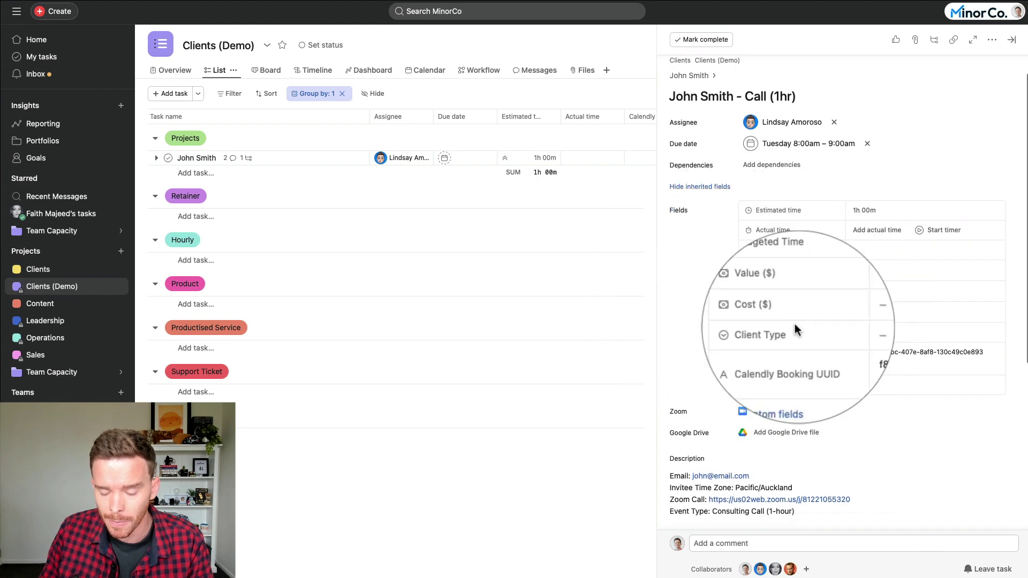
left_click(848, 352)
left_click_drag(849, 352, 994, 353)
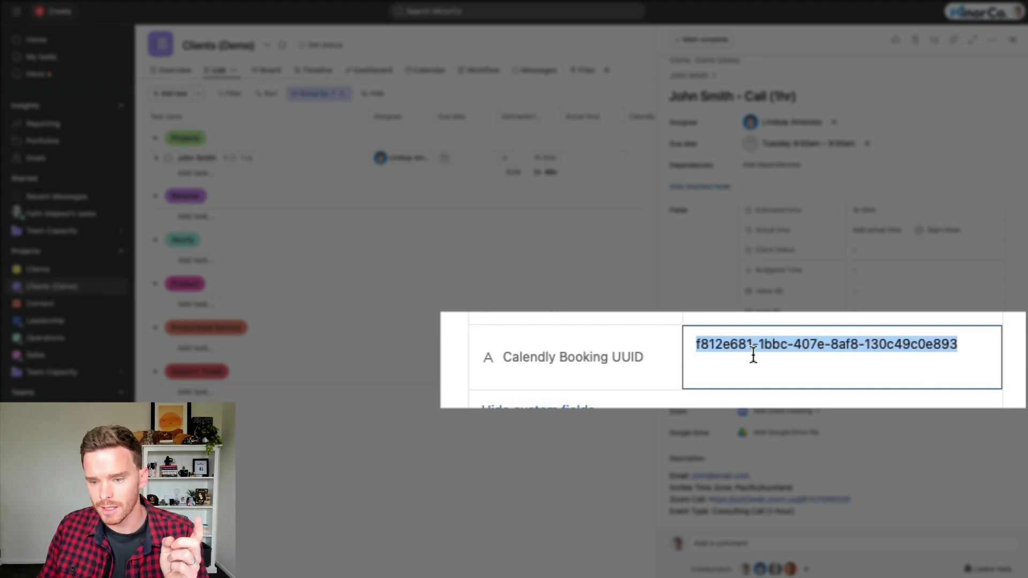
left_click(783, 374)
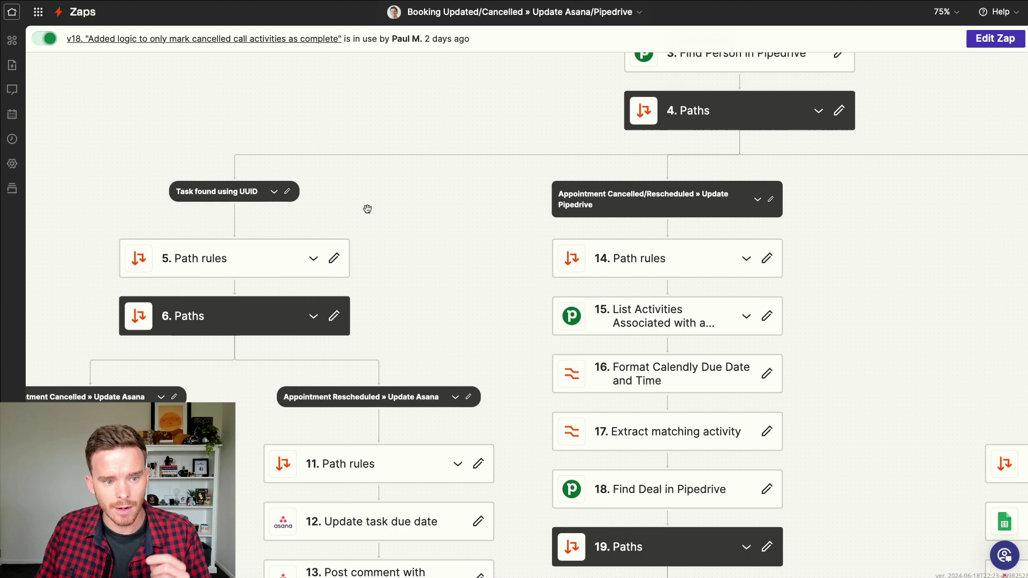
left_click_drag(402, 232, 530, 147)
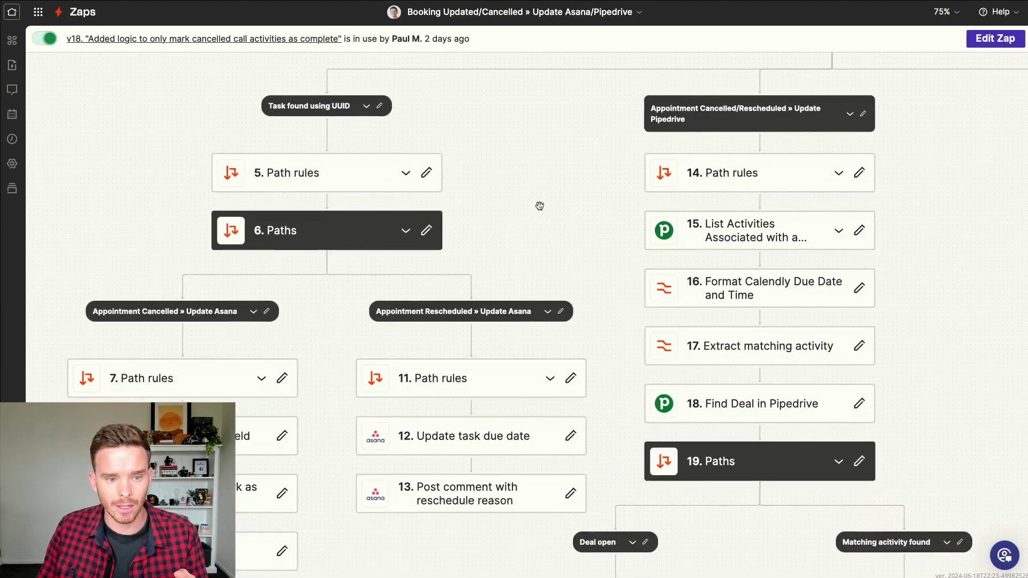
scroll(536, 207, "down", 5)
scroll(578, 80, "up", 2)
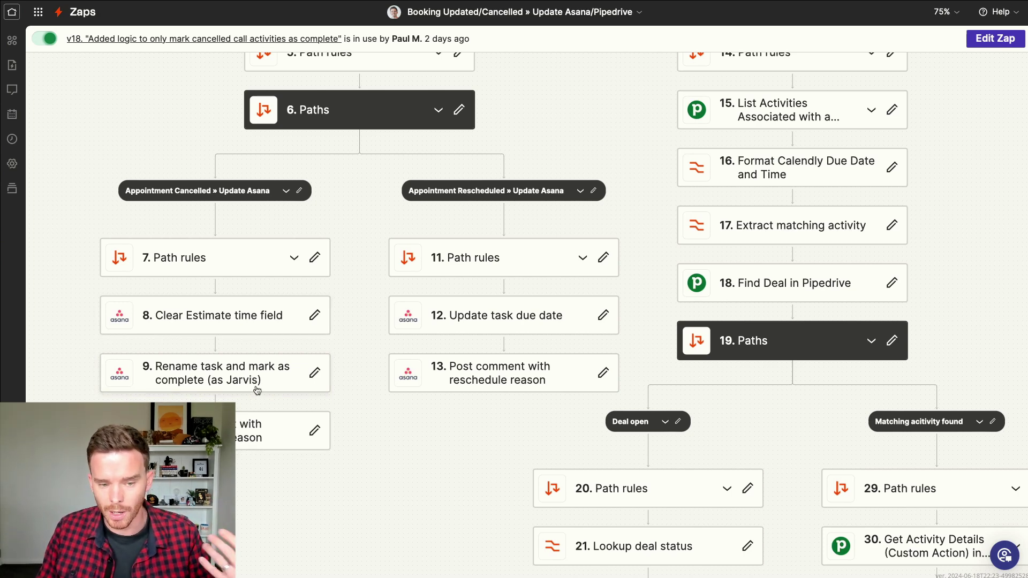
left_click_drag(432, 427, 353, 420)
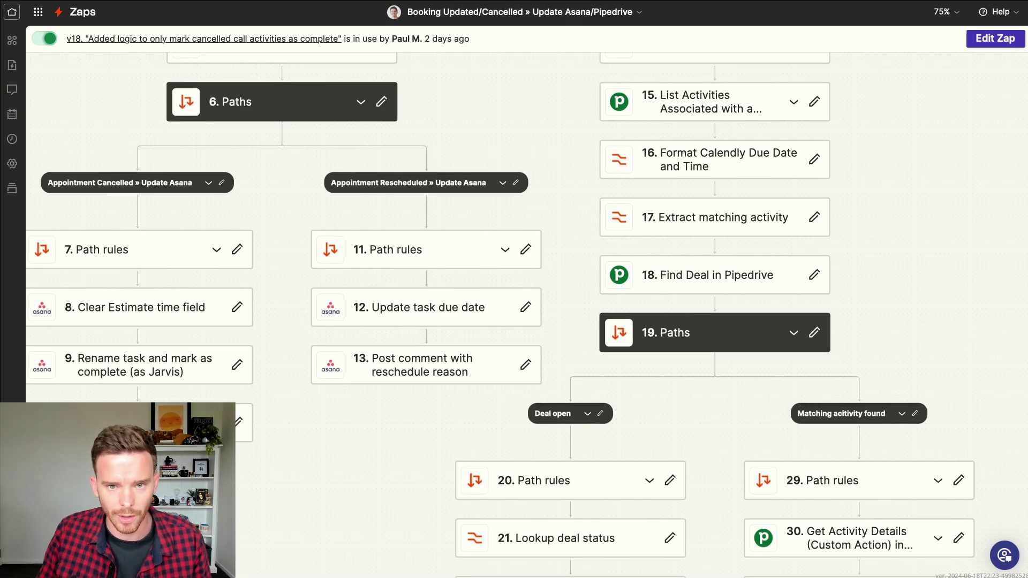
key("super+Tab")
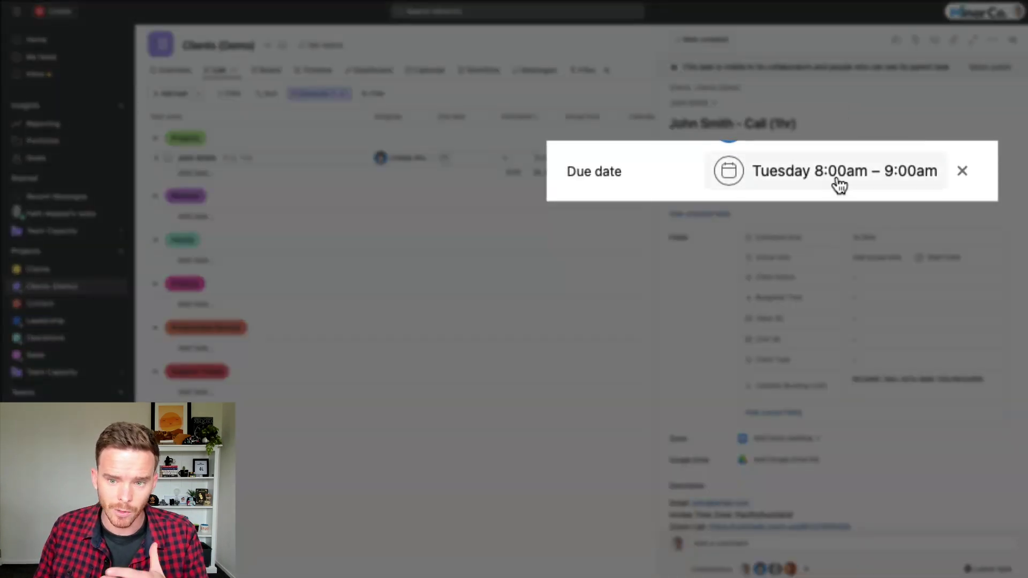
Step: Scroll the call task to check the Tuesday 8:00am–9:00am date and the reschedule-reason comment
scroll(809, 222, "down", 5)
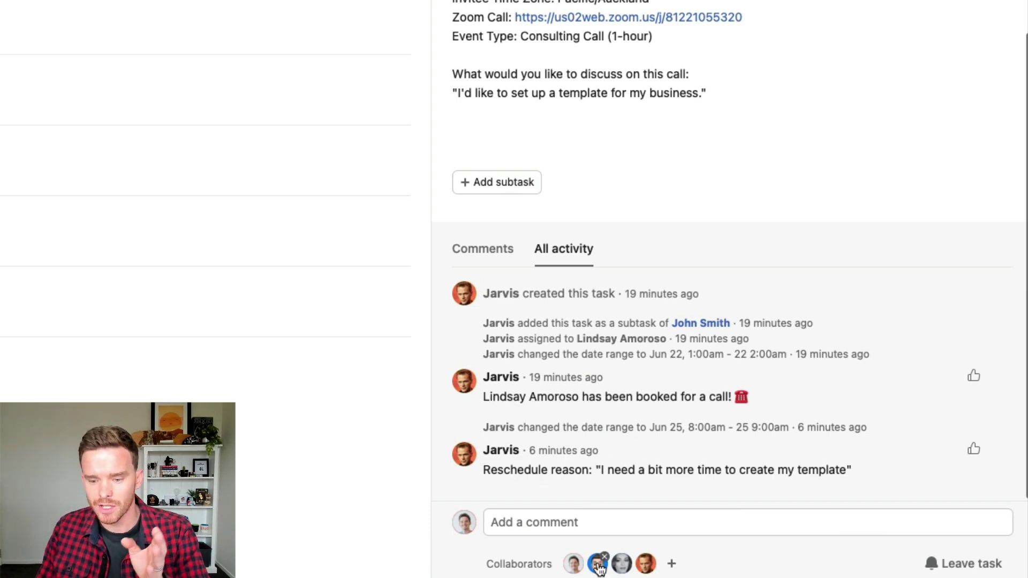
mouse_move(598, 561)
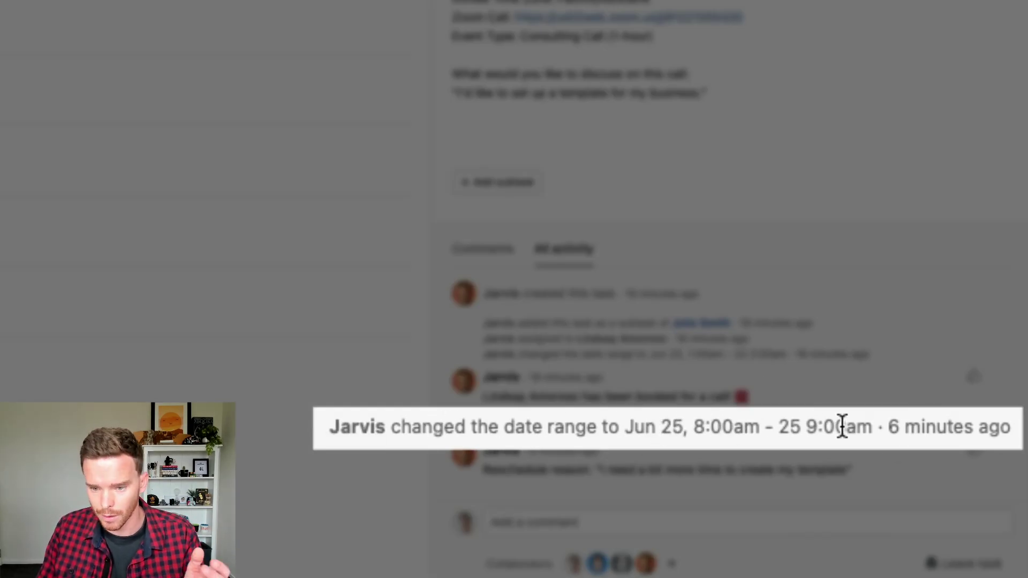
scroll(675, 329, "up", 5)
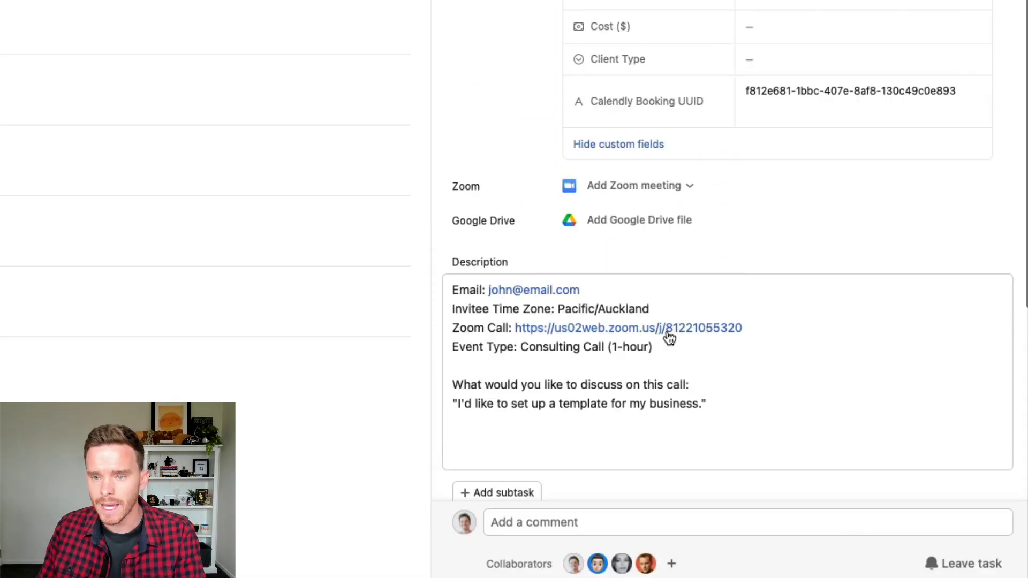
scroll(670, 336, "up", 3)
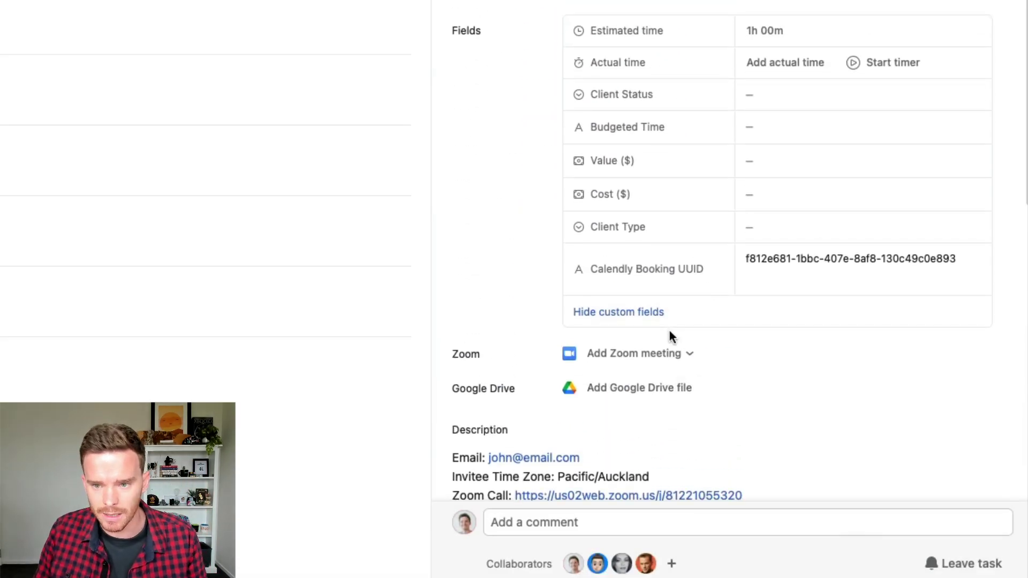
scroll(719, 312, "down", 9)
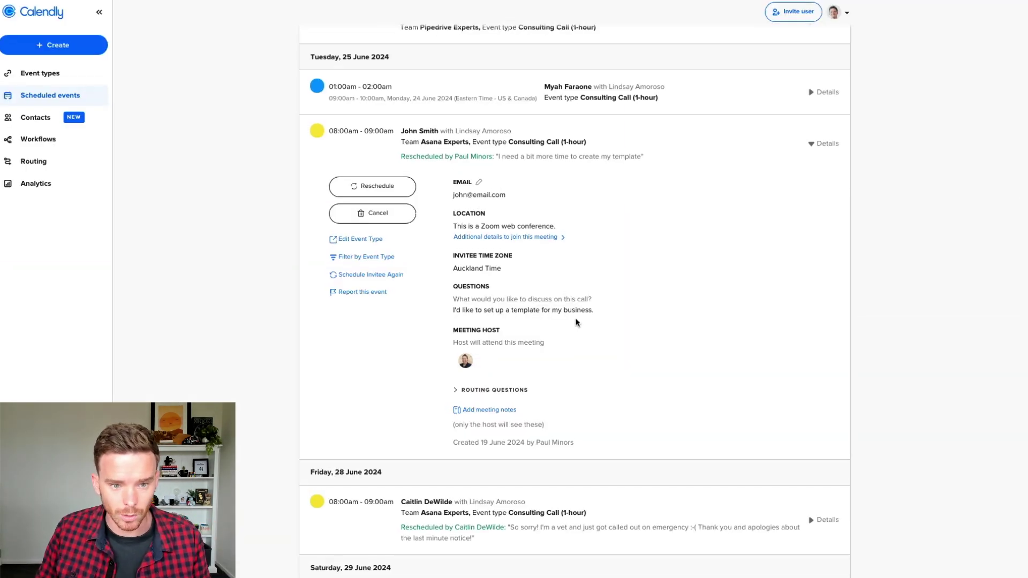
Step: Cancel the 25 June 8:00am call with the message 'This is a test, please ignore.'
left_click(391, 215)
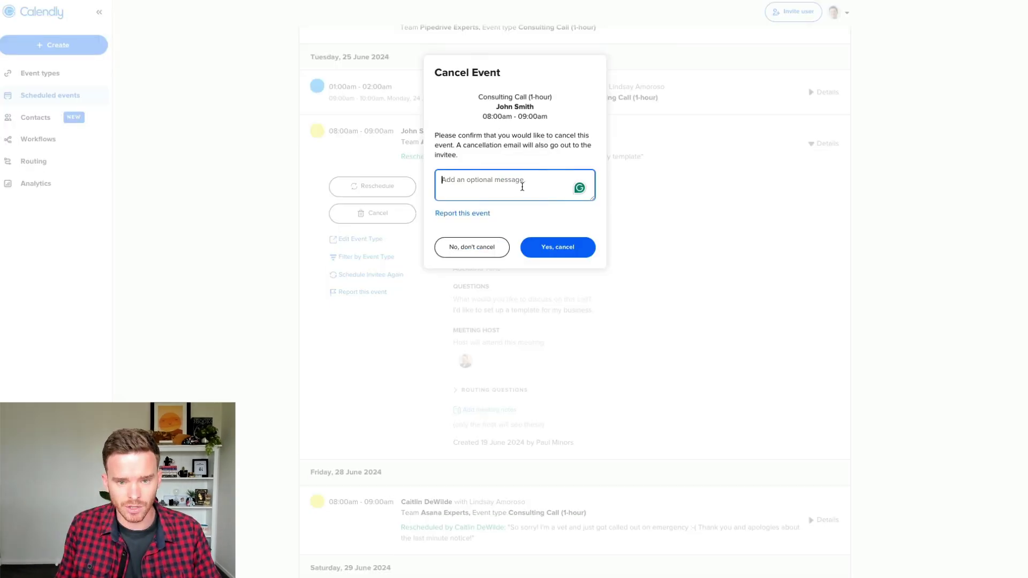
type("This is a test,")
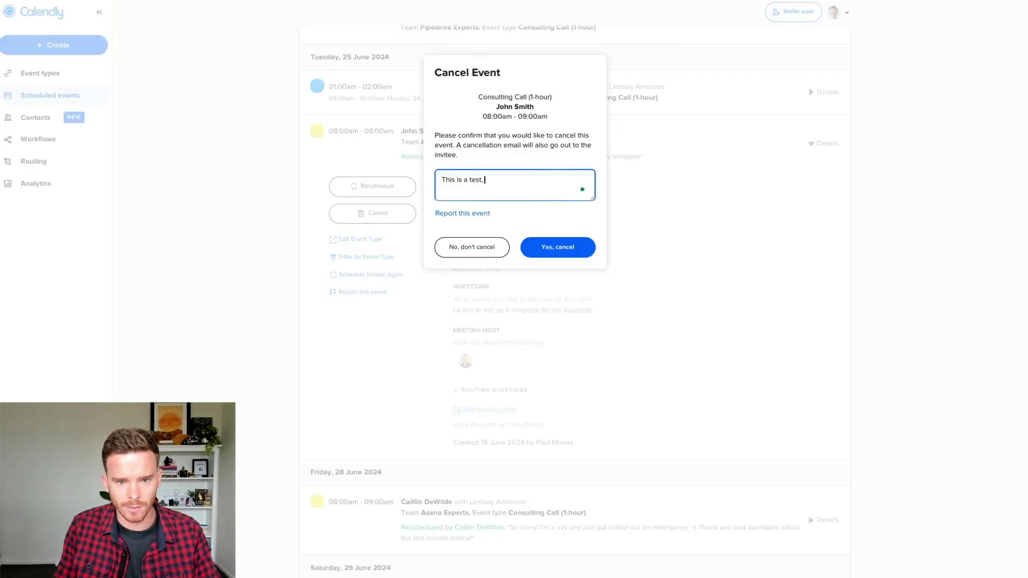
type(" please ignore")
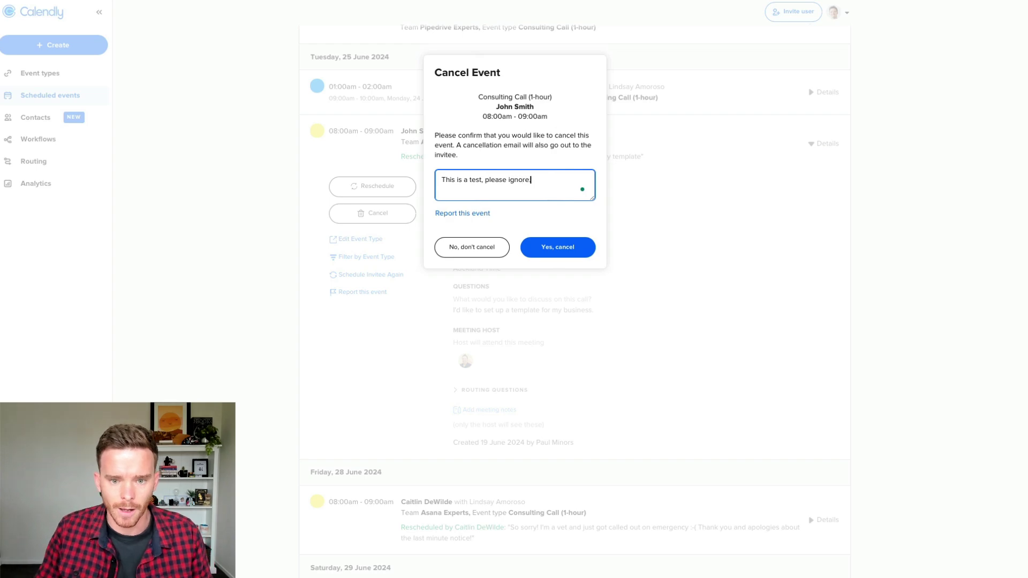
type(".")
left_click(554, 245)
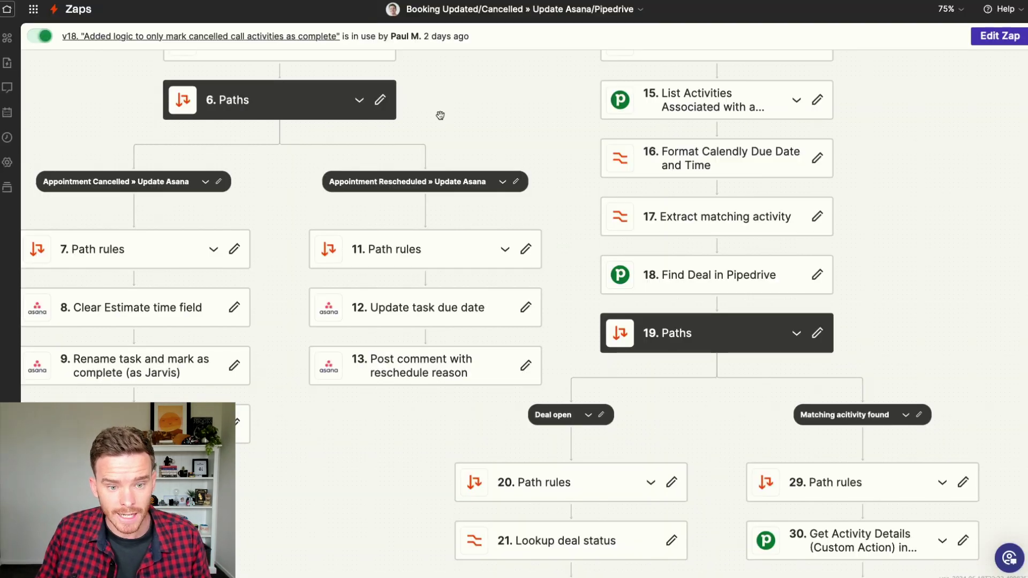
Step: Pan the zap canvas to the Appointment Cancelled » Update Asana path
left_click_drag(459, 106, 580, 130)
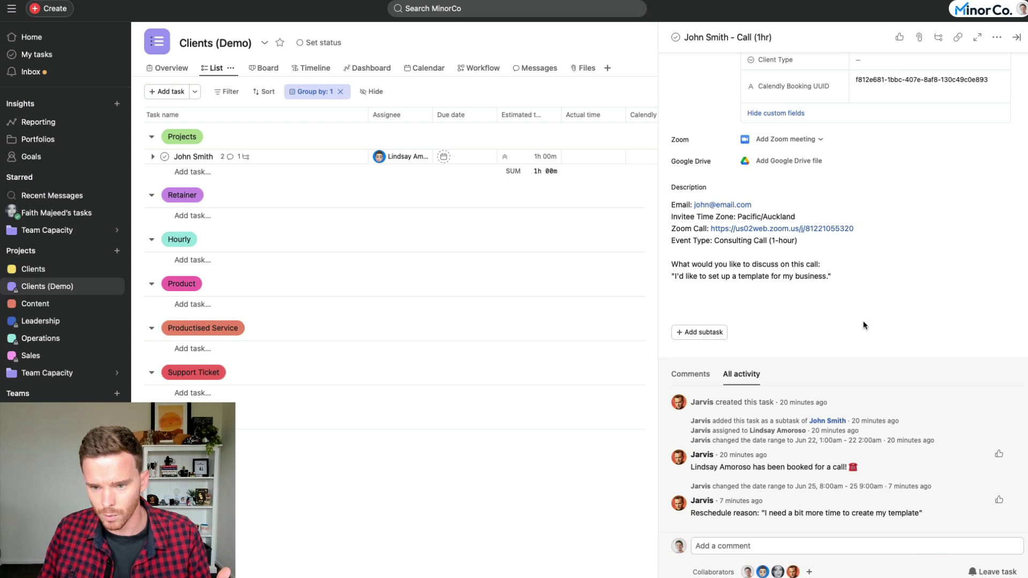
Step: Reopen the call task and verify the 'Call (cancelled)' title, Completed status and cancellation comment
left_click(863, 325)
scroll(863, 326, "up", 5)
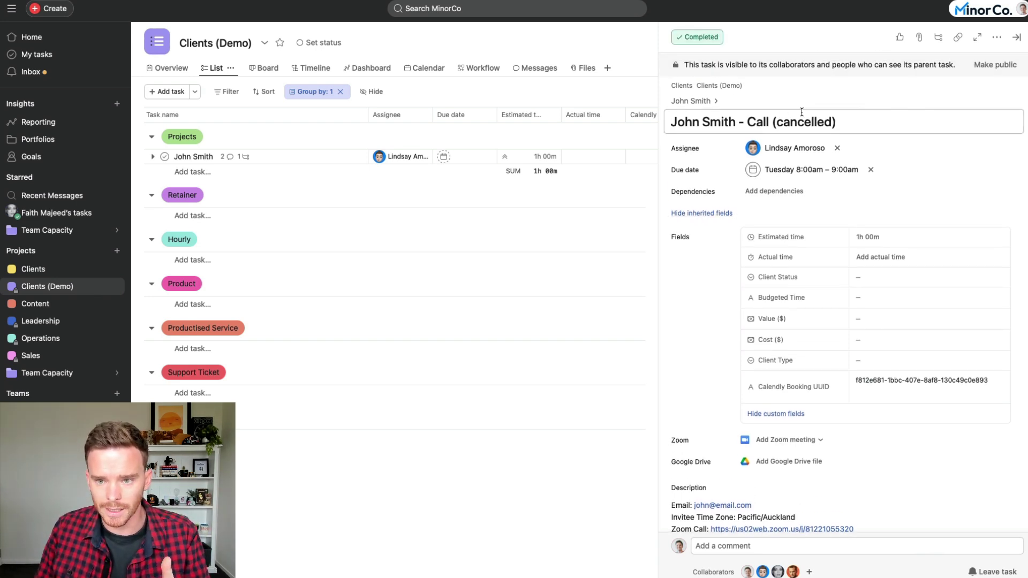
scroll(813, 184, "down", 10)
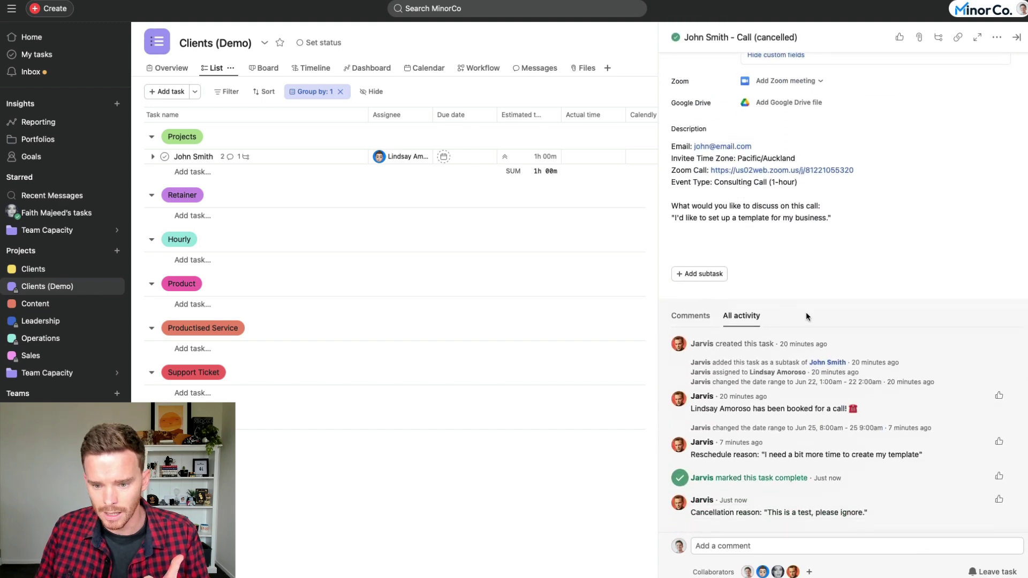